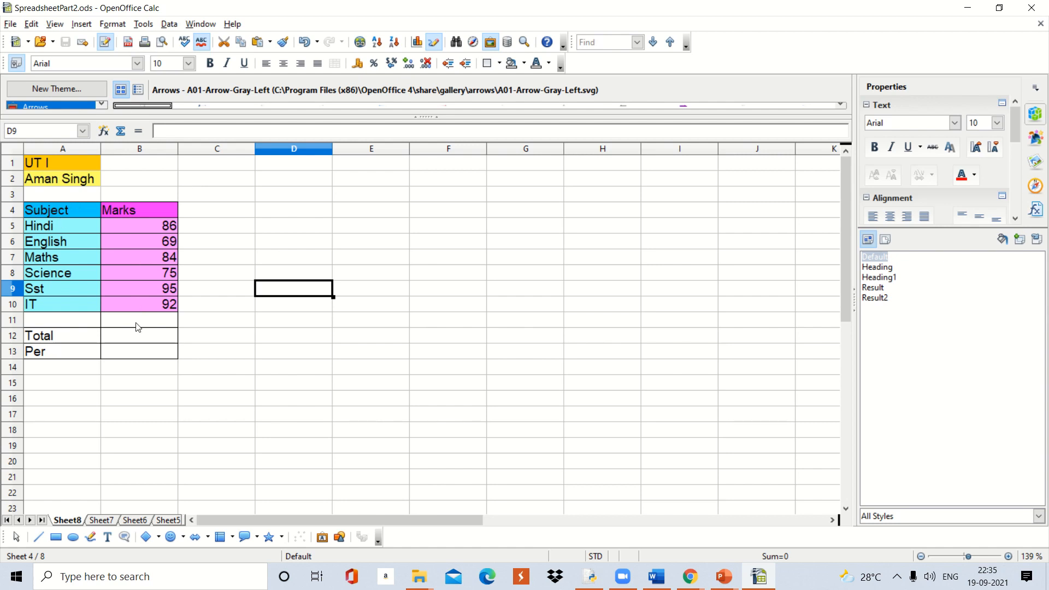
click(138, 338)
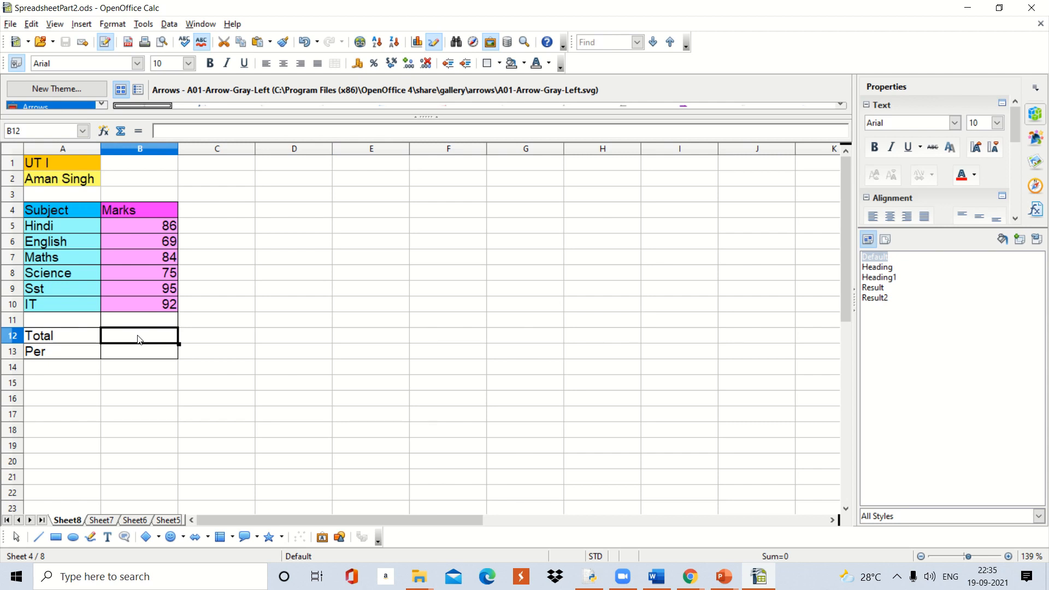
text(=)
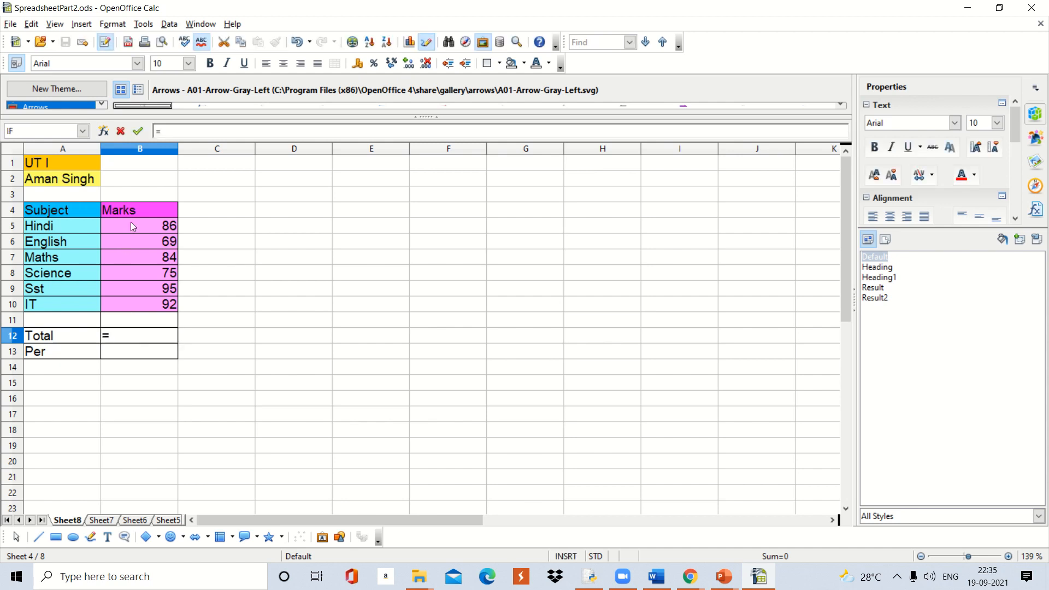
key(BackSpace)
key(Return)
- Start recording a macro with the empty Total cell B12 selected on Sheet8
click(124, 341)
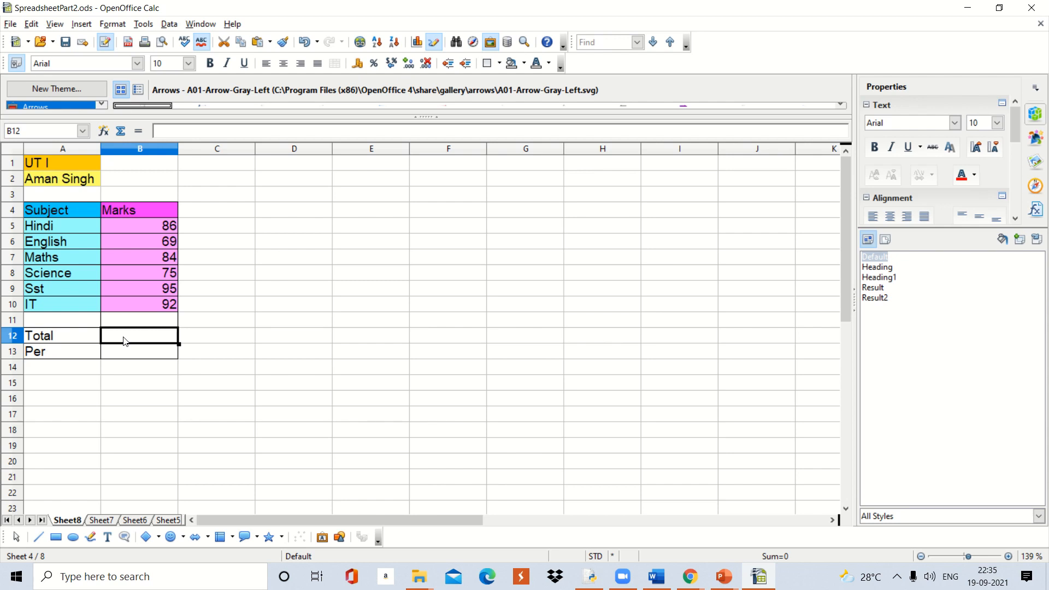
click(143, 25)
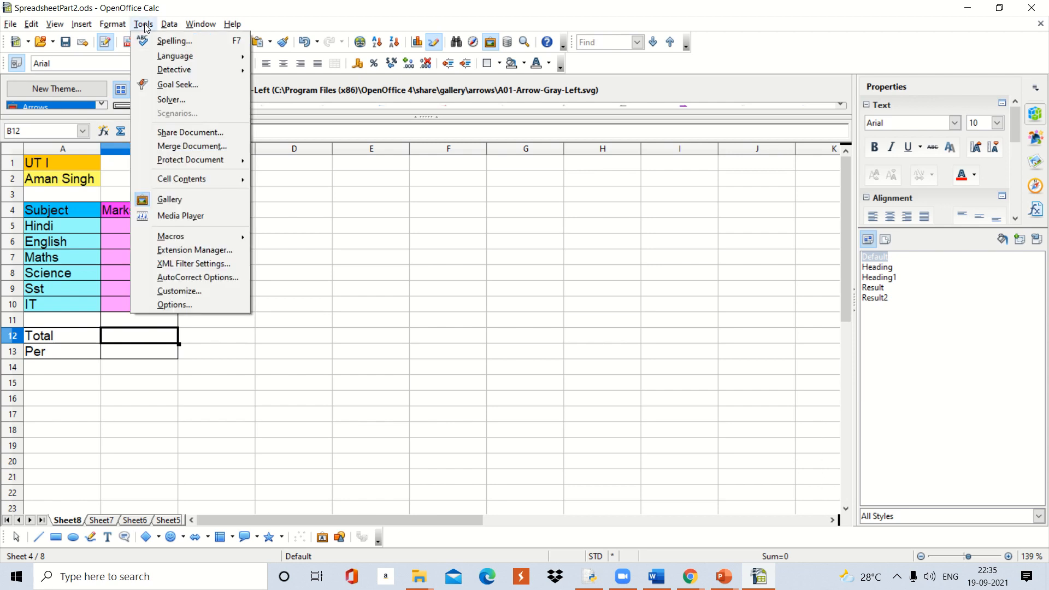
mouse_move(162, 240)
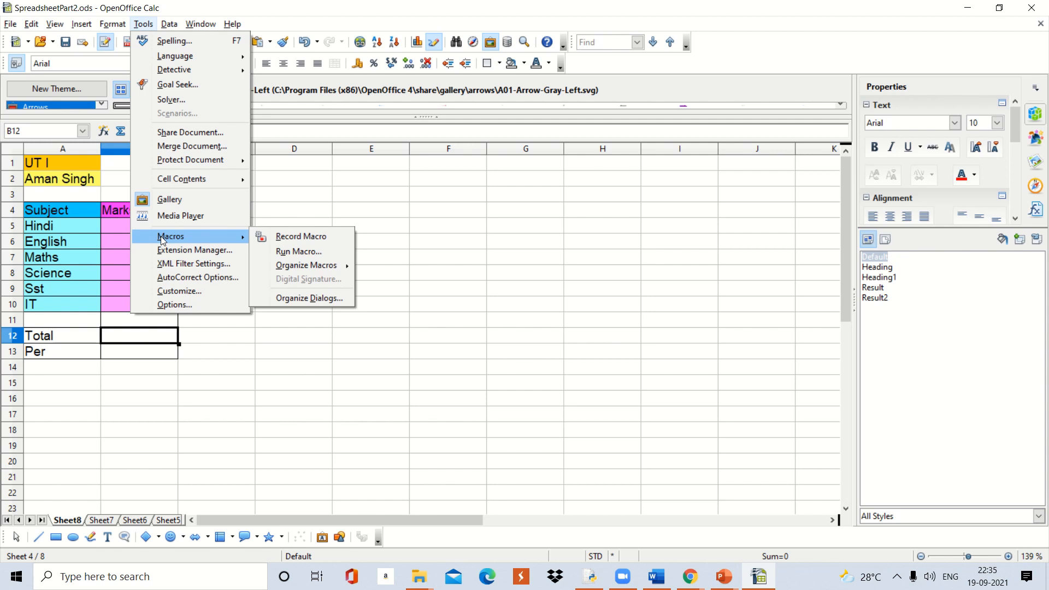
click(307, 238)
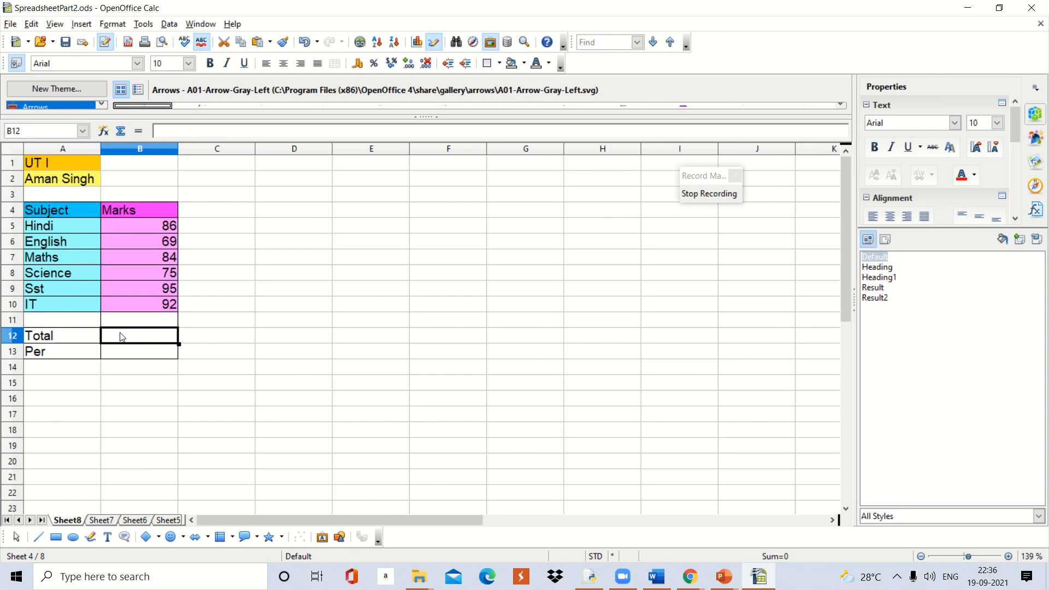
- Enter the formula =B5+B6+B7+B8+B9+B10 in cell B12 to total the six subject marks
text(=)
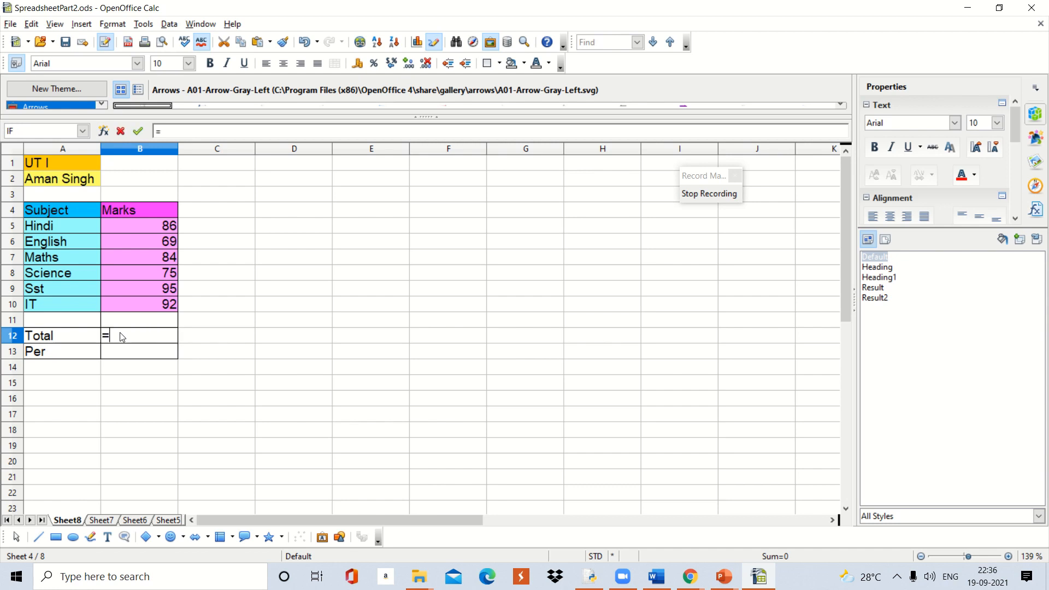
click(139, 224)
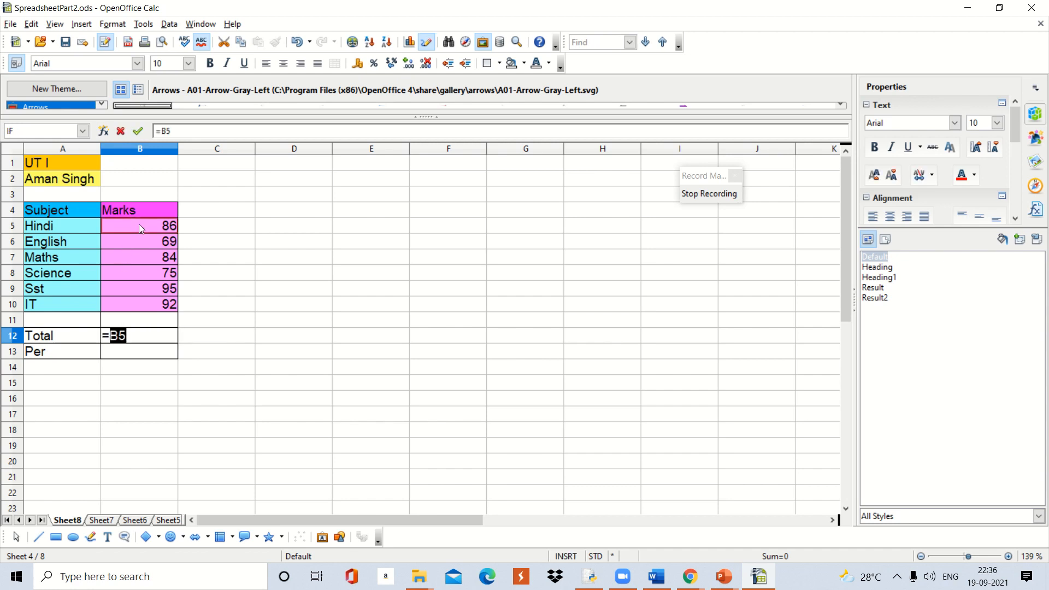
text(+)
click(140, 238)
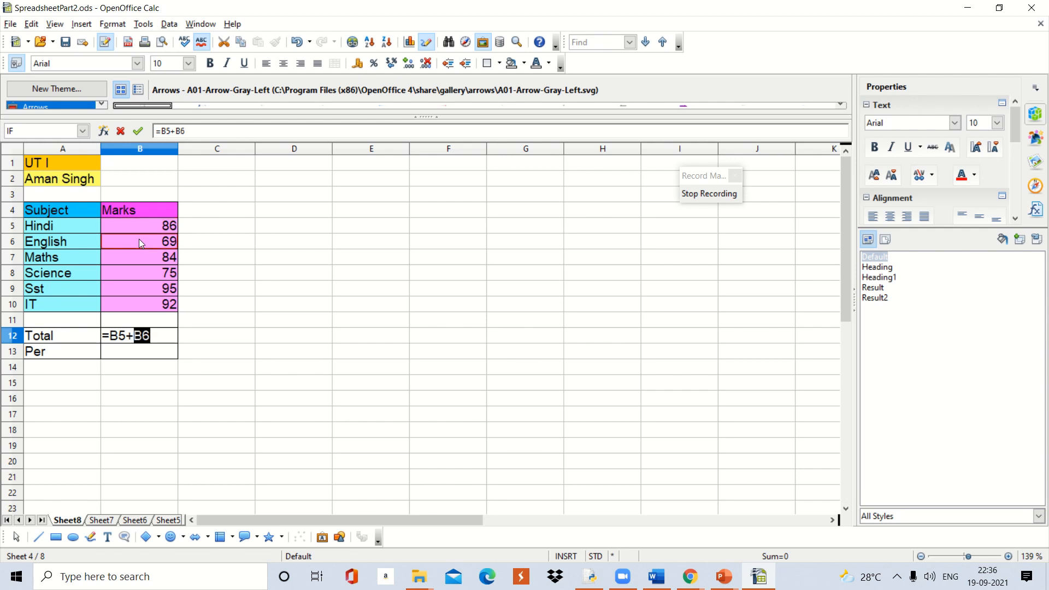
text(+)
click(130, 257)
text(+)
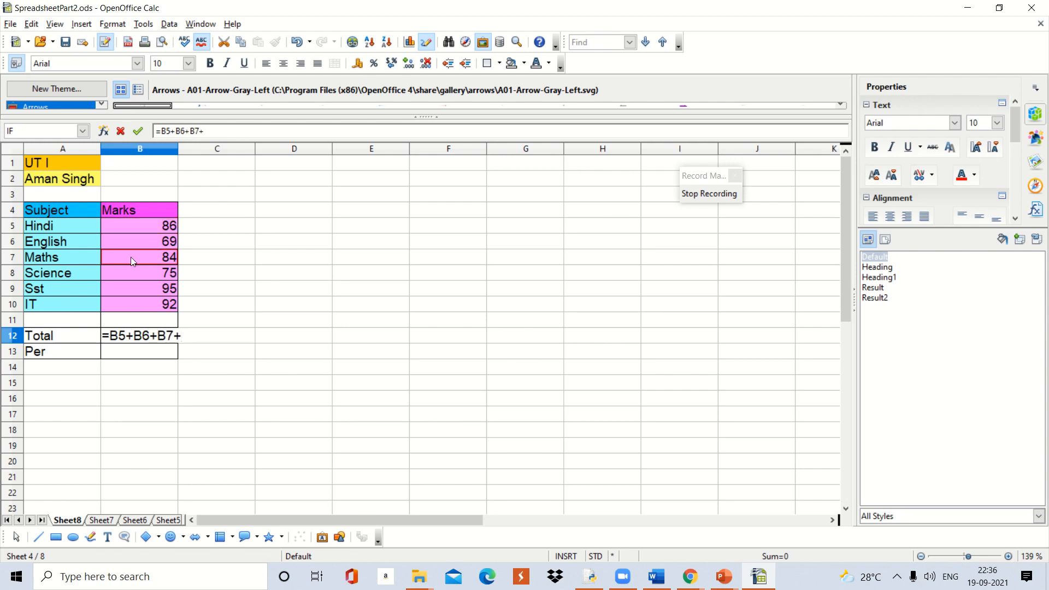
click(132, 271)
text(+)
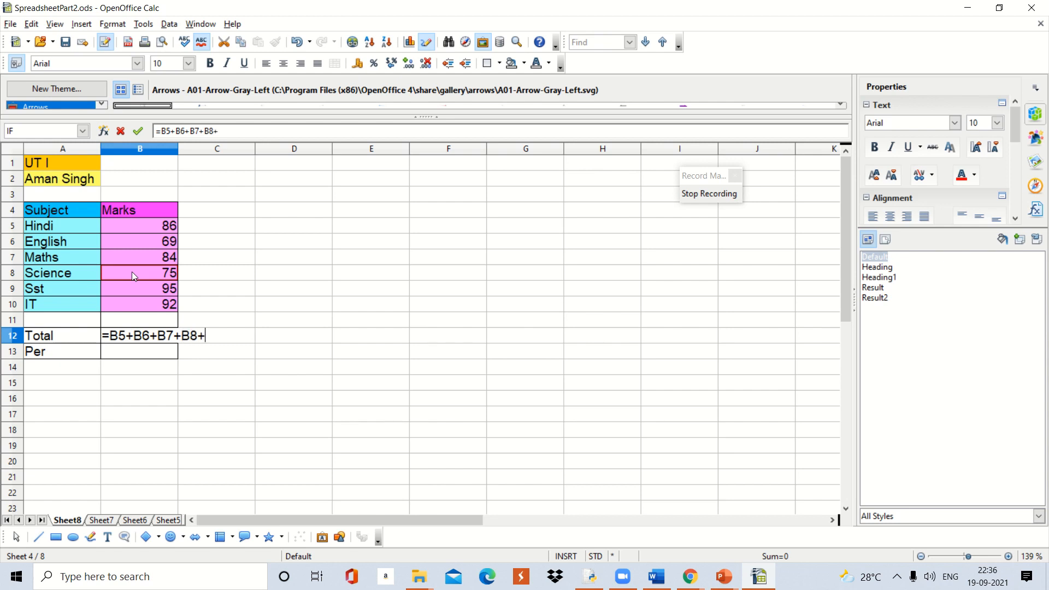
click(132, 288)
text(+)
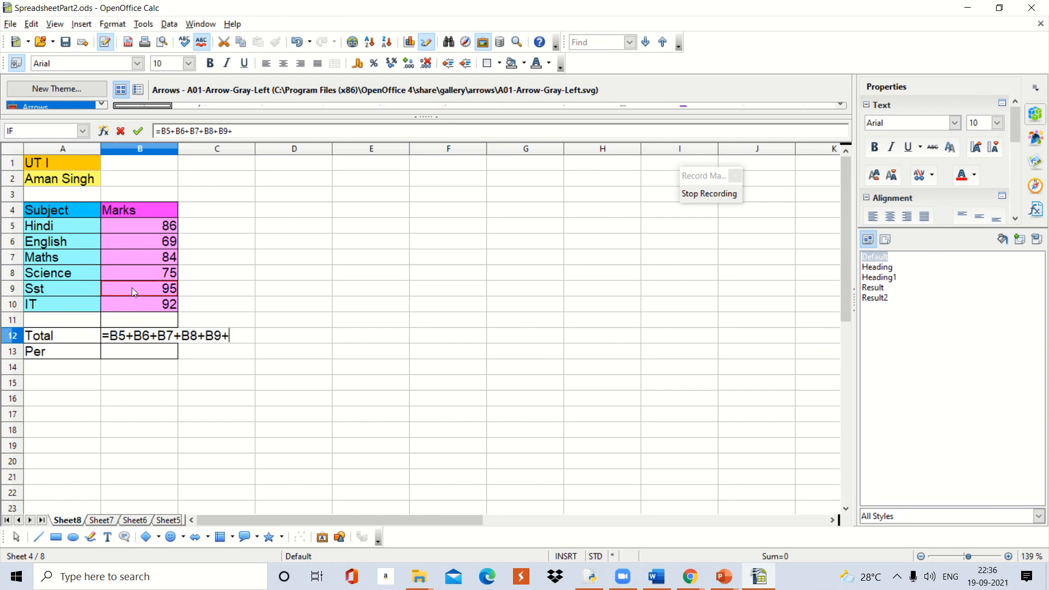
click(127, 306)
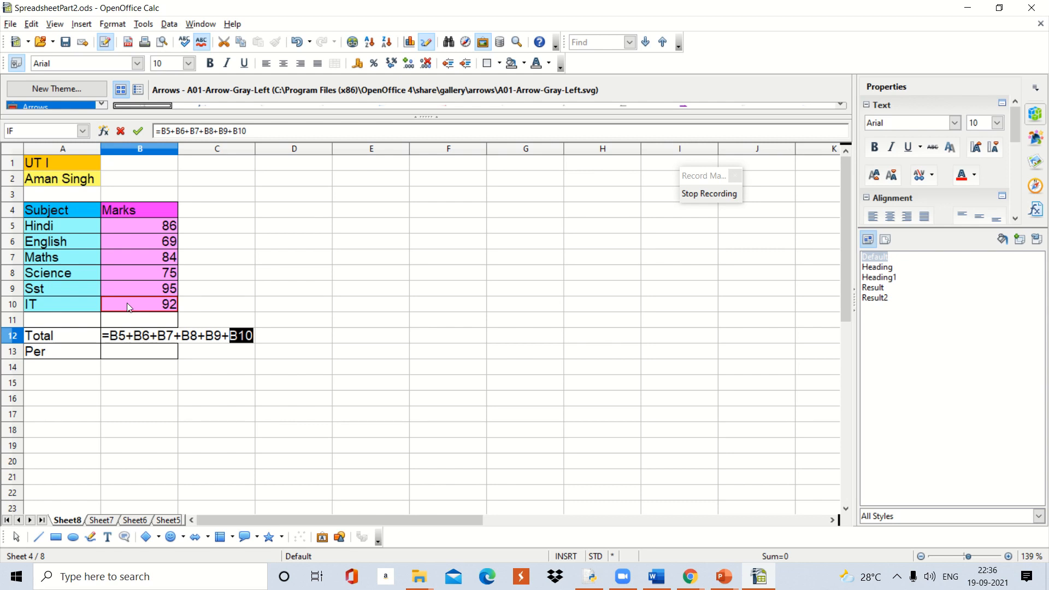
key(Return)
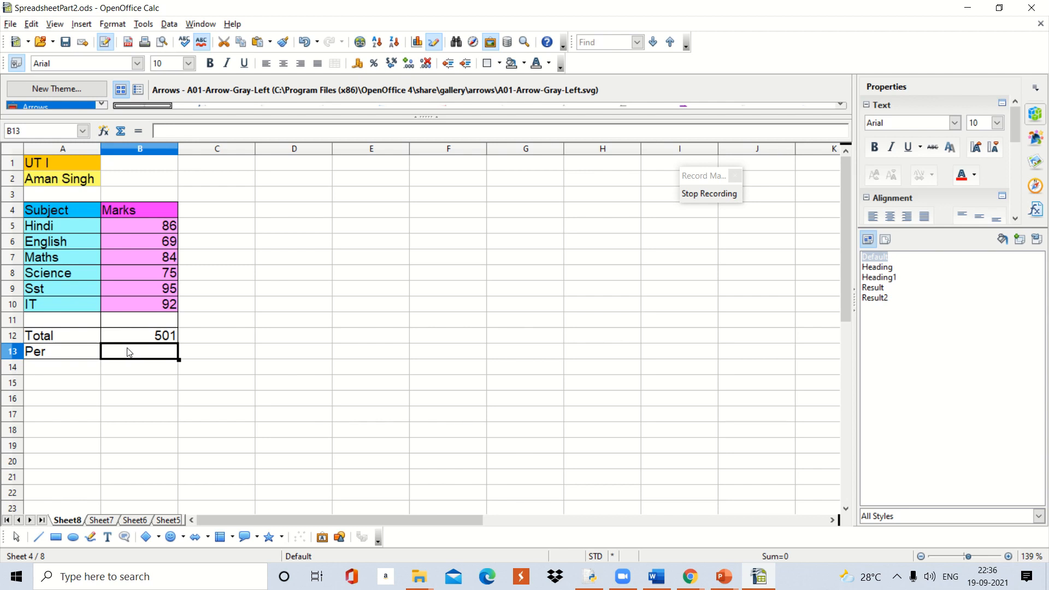
- Enter the formula =B12/600*100 in cell B13 to calculate the percentage
text(=)
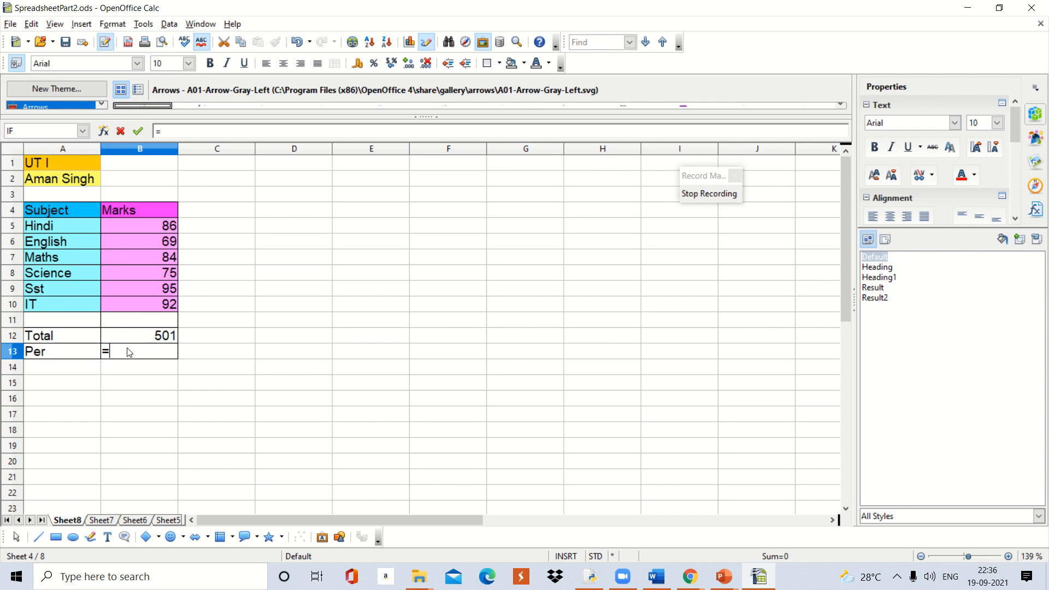
click(124, 340)
text(/600)
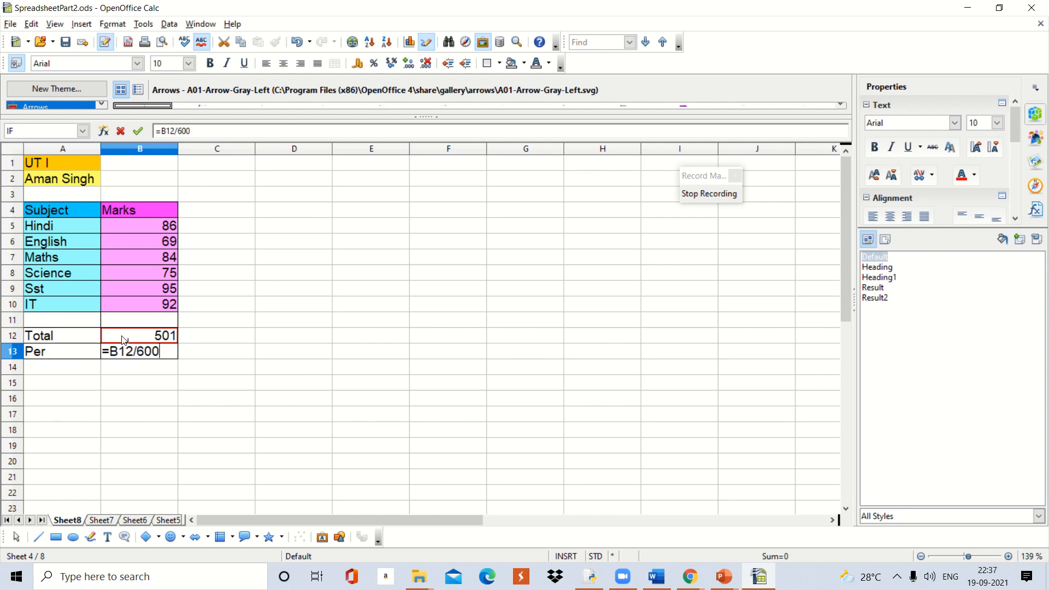
text(*100)
key(Return)
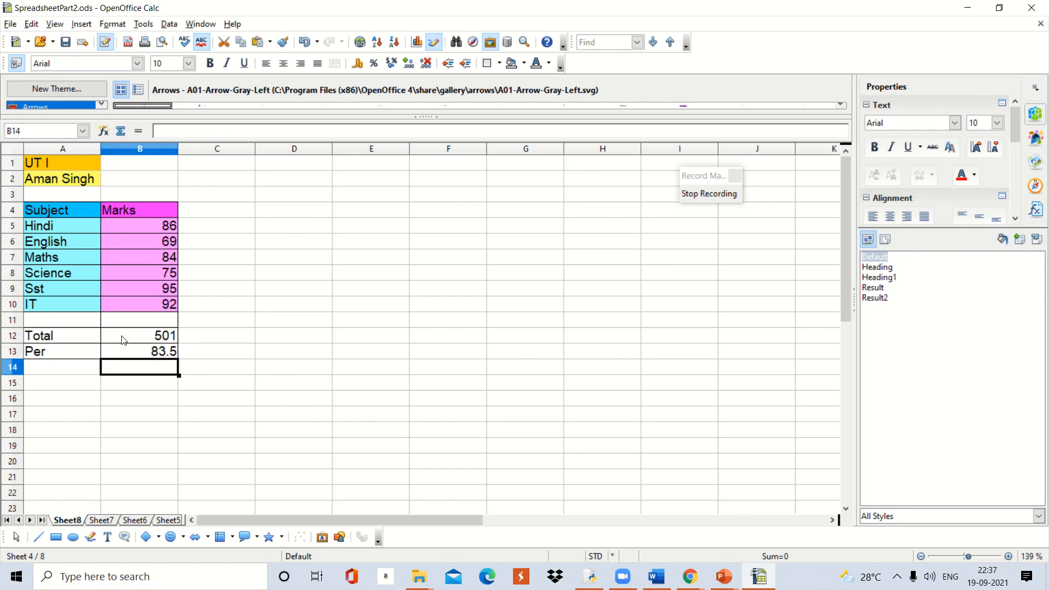
- Select cell B12 and stop recording the macro
click(123, 339)
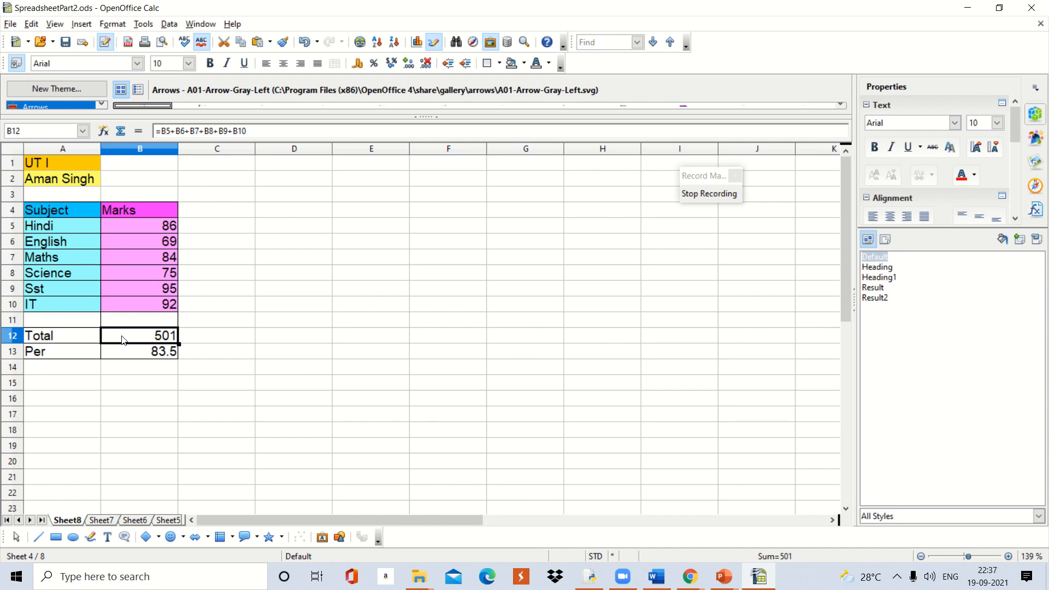
click(696, 196)
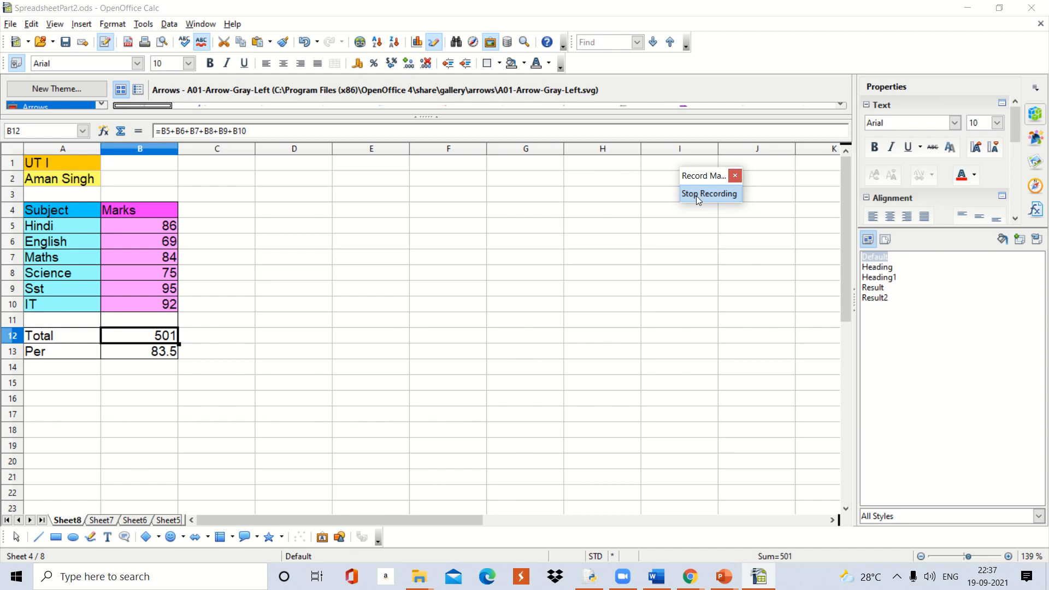
click(708, 193)
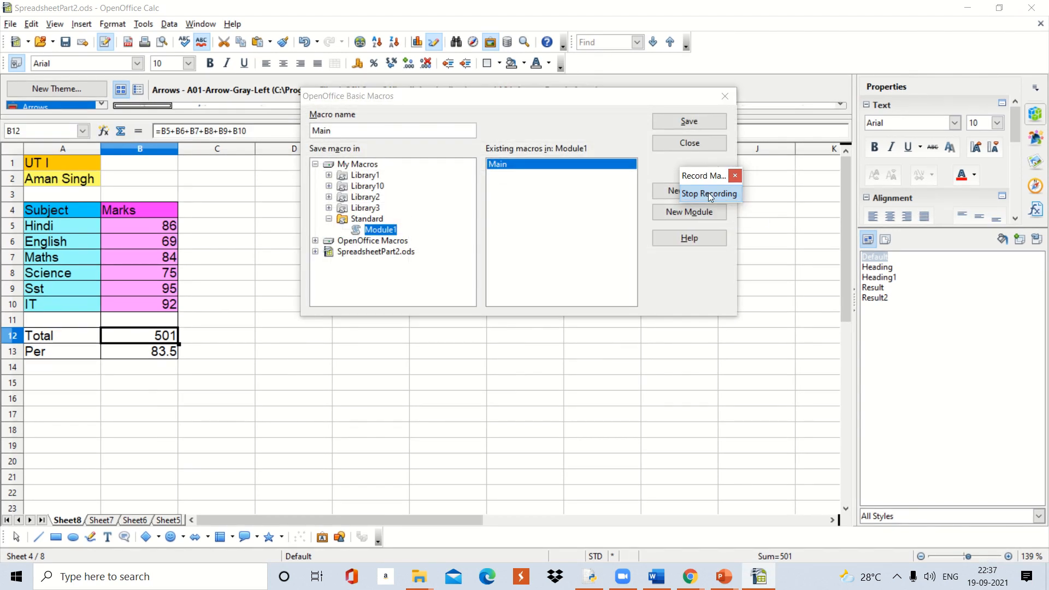
- Move the macro recorder clear of the Basic Macros dialog and close it, accepting the cancellation prompt
click(736, 176)
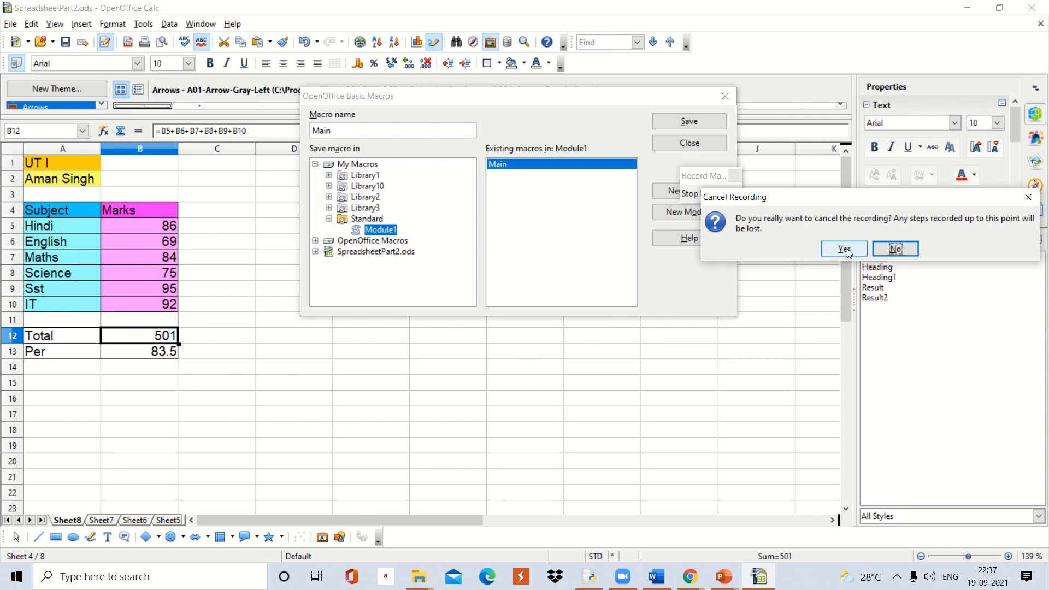
click(895, 249)
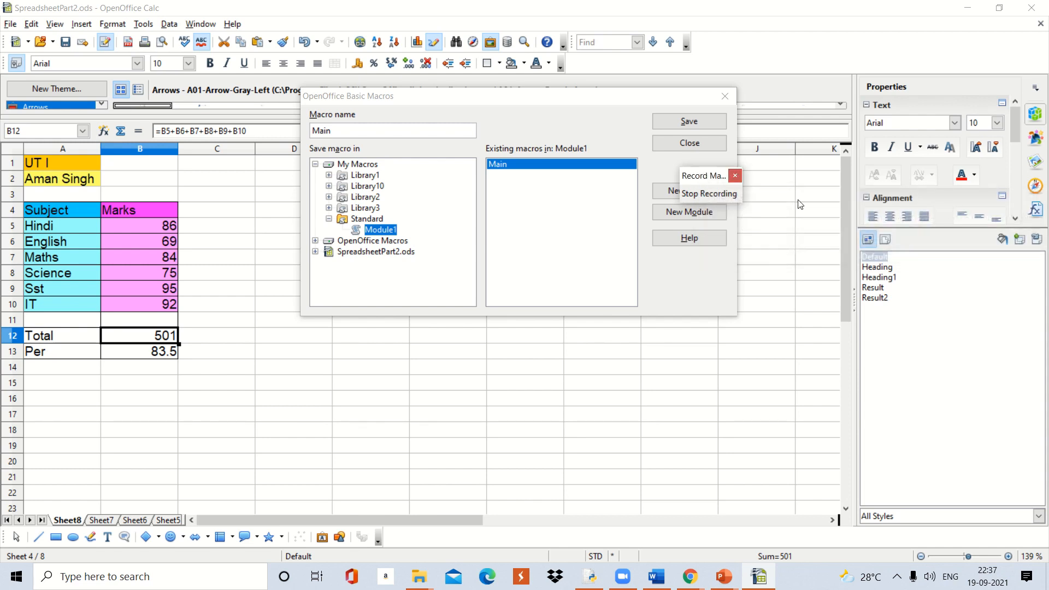
drag(727, 175, 835, 155)
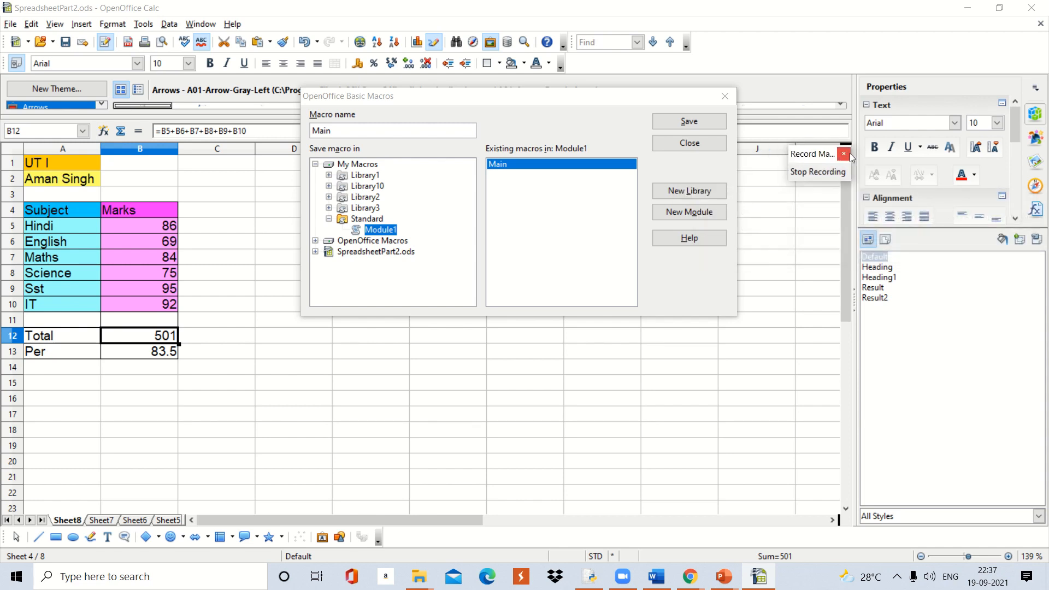
click(843, 154)
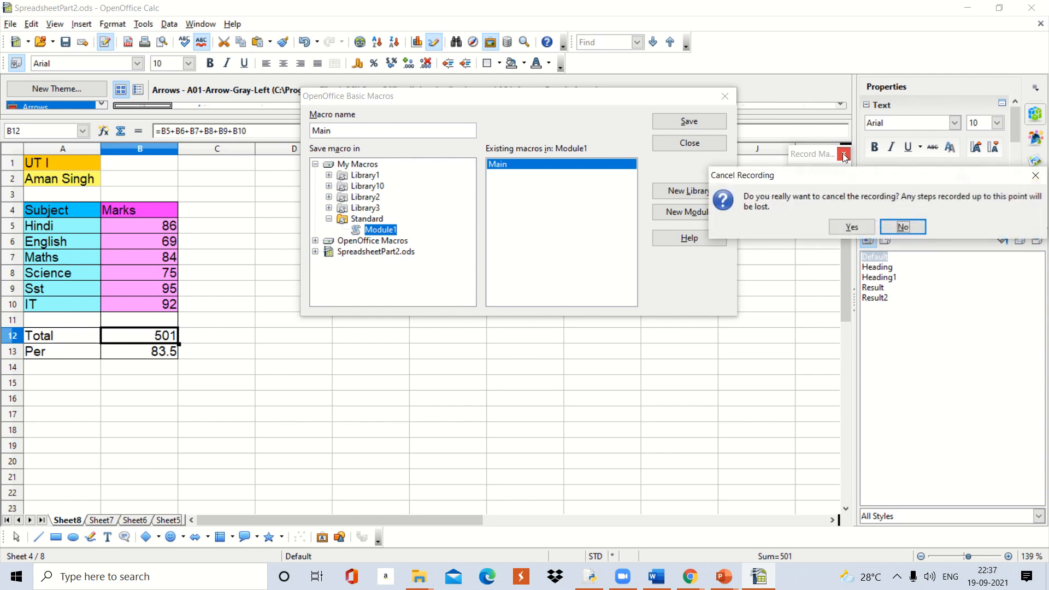
click(844, 227)
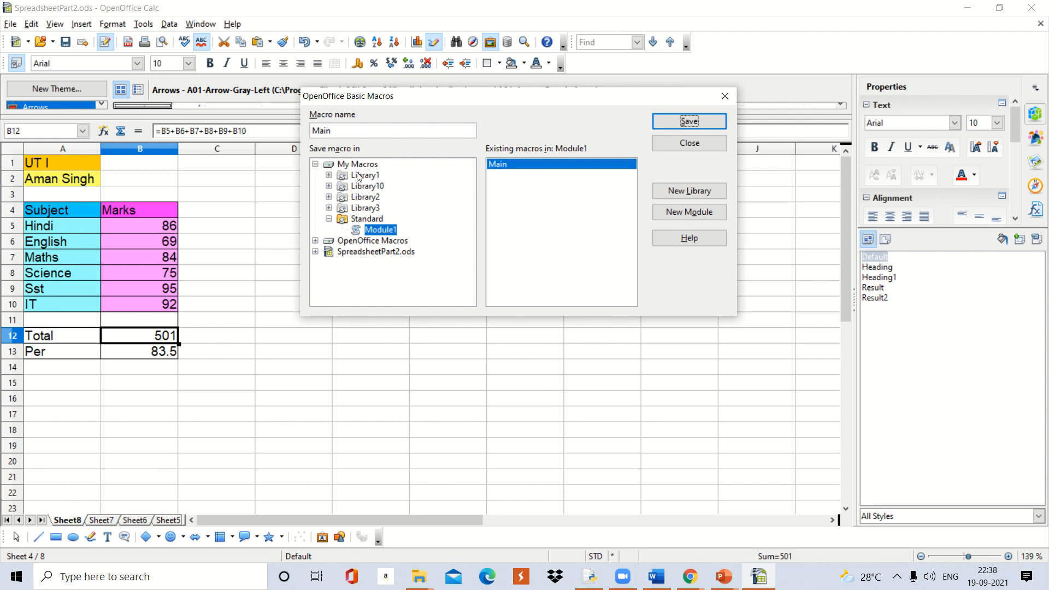
- Replace the macro name Main with "test total" for the Standard library's Module1
click(338, 130)
key(BackSpace)
key(BackSpace)
key(BackSpace)
key(BackSpace)
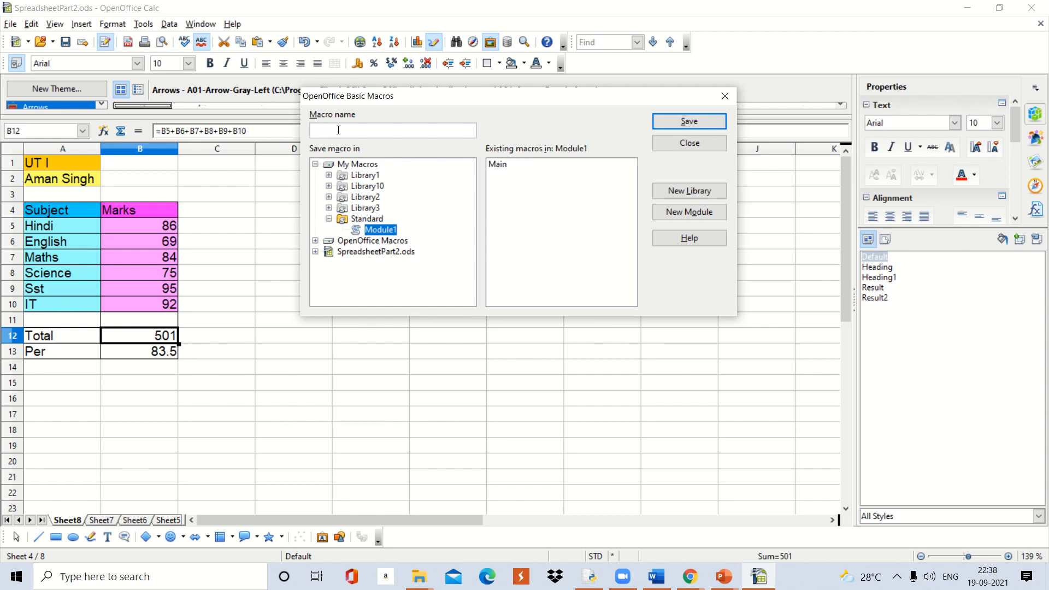
text(rep)
key(BackSpace)
key(BackSpace)
key(BackSpace)
text(test total)
- Expand Library1 under My Macros and choose its Module1 as the place to save the macro
click(356, 175)
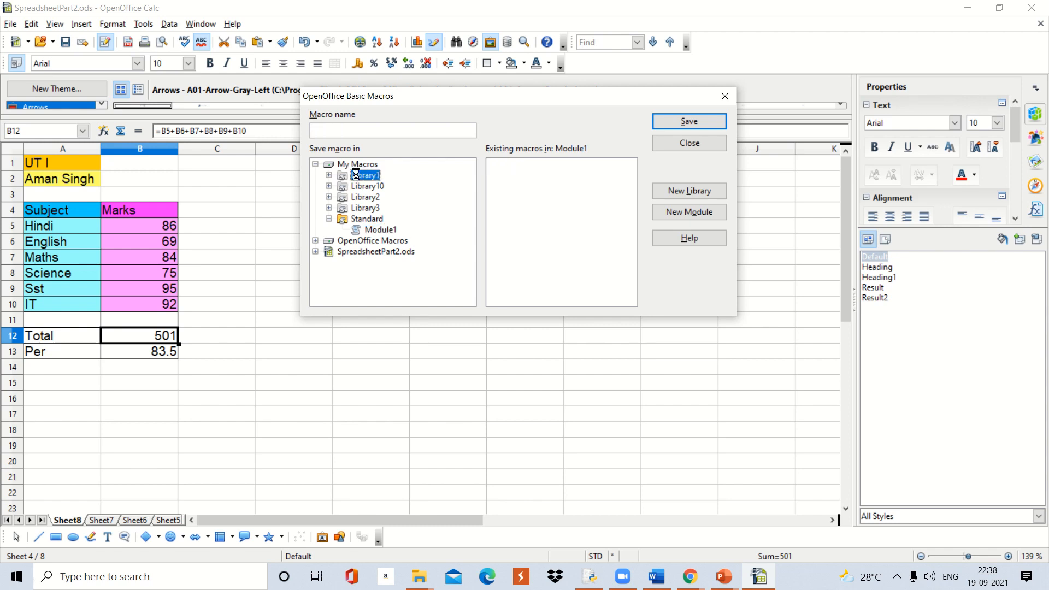
double_click(356, 175)
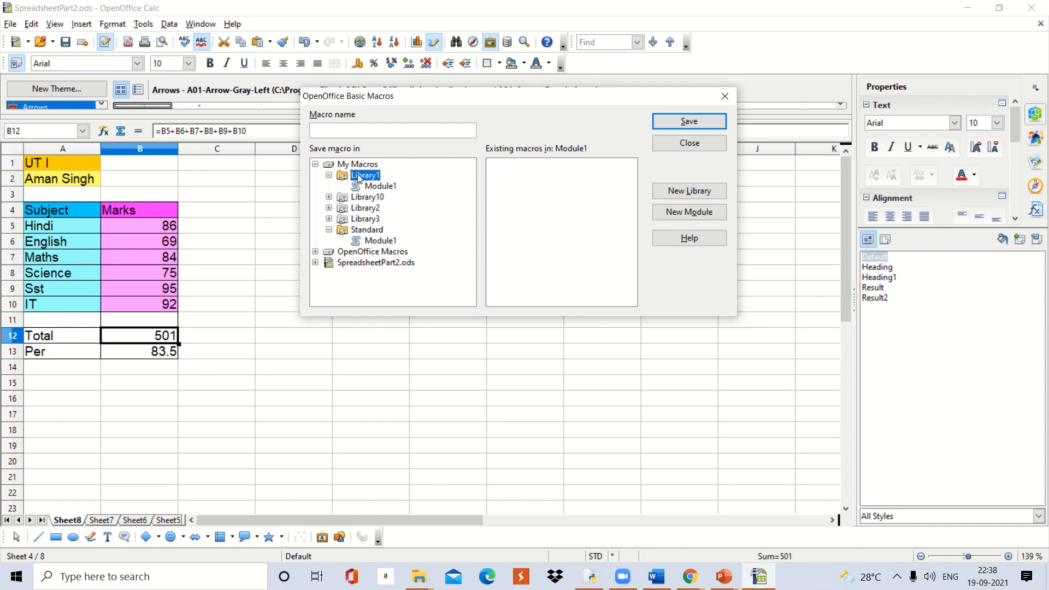
click(379, 186)
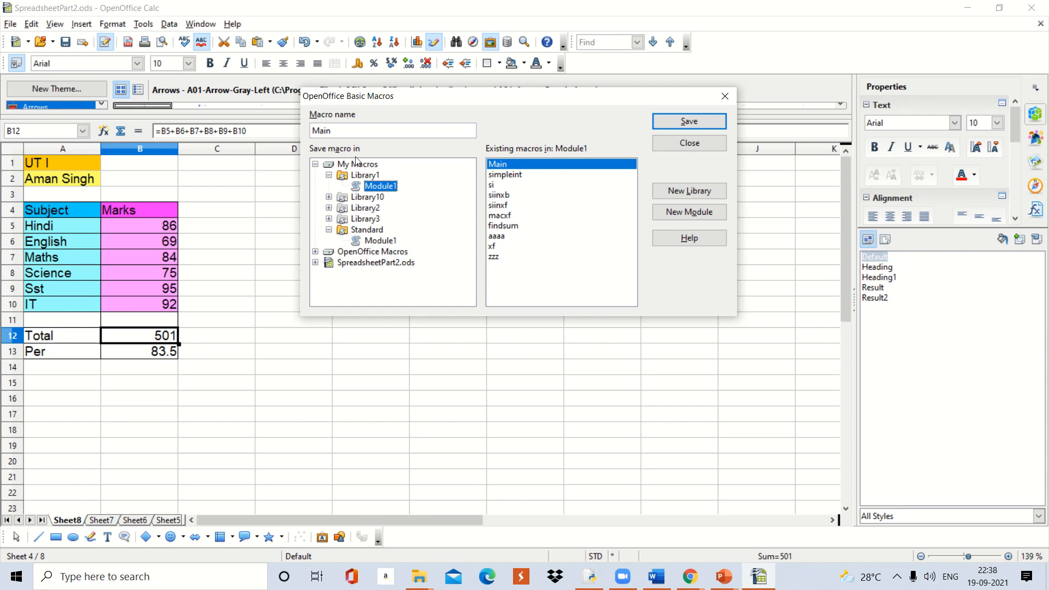
- Try to save the macro in Library1's Module1 under the name "test total"
key(BackSpace)
key(BackSpace)
key(BackSpace)
key(BackSpace)
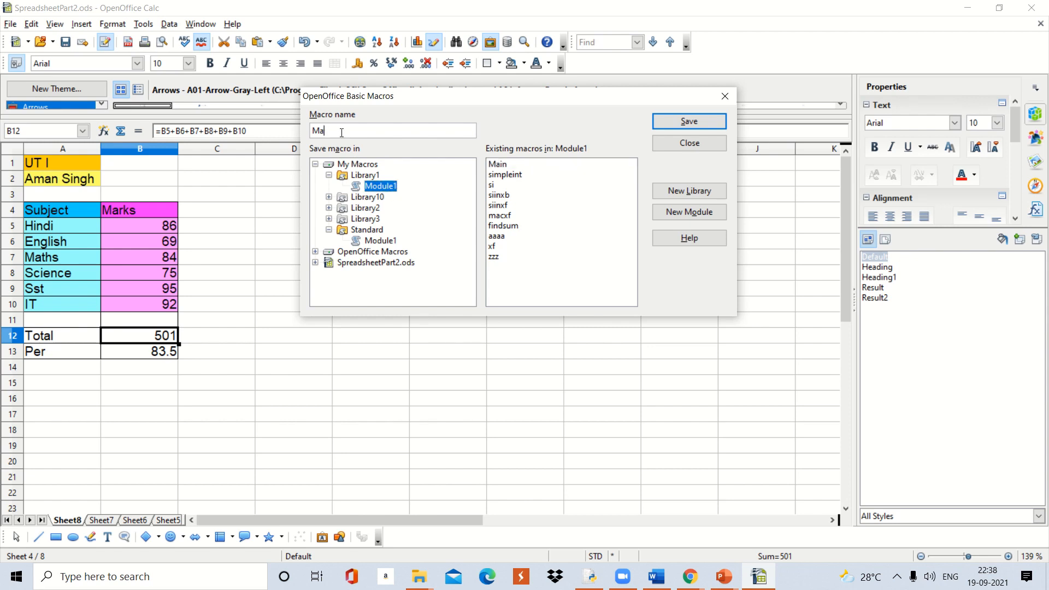
text(to)
key(BackSpace)
text(est total)
click(667, 124)
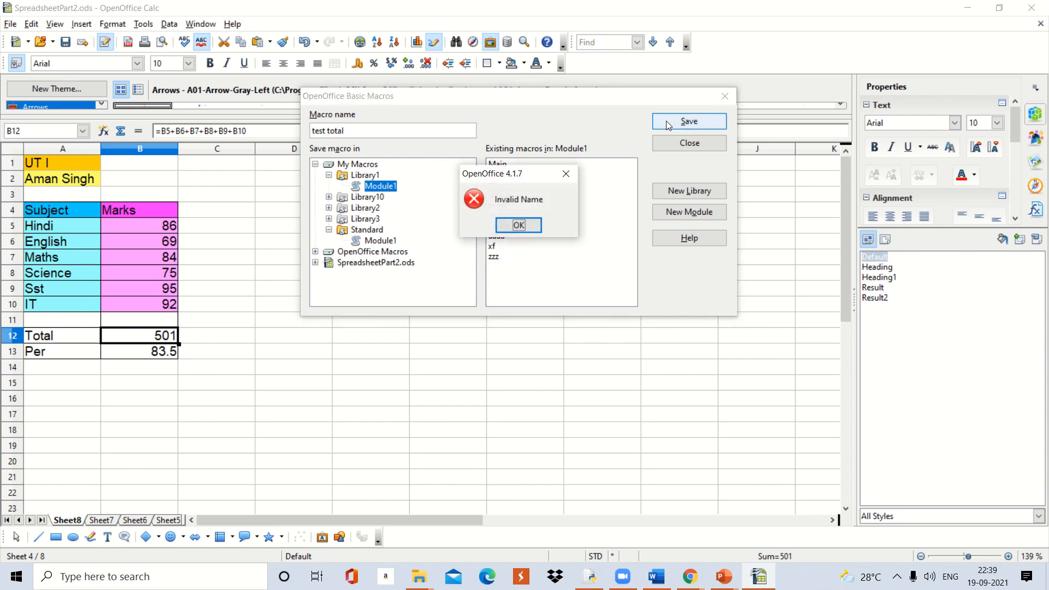
click(514, 224)
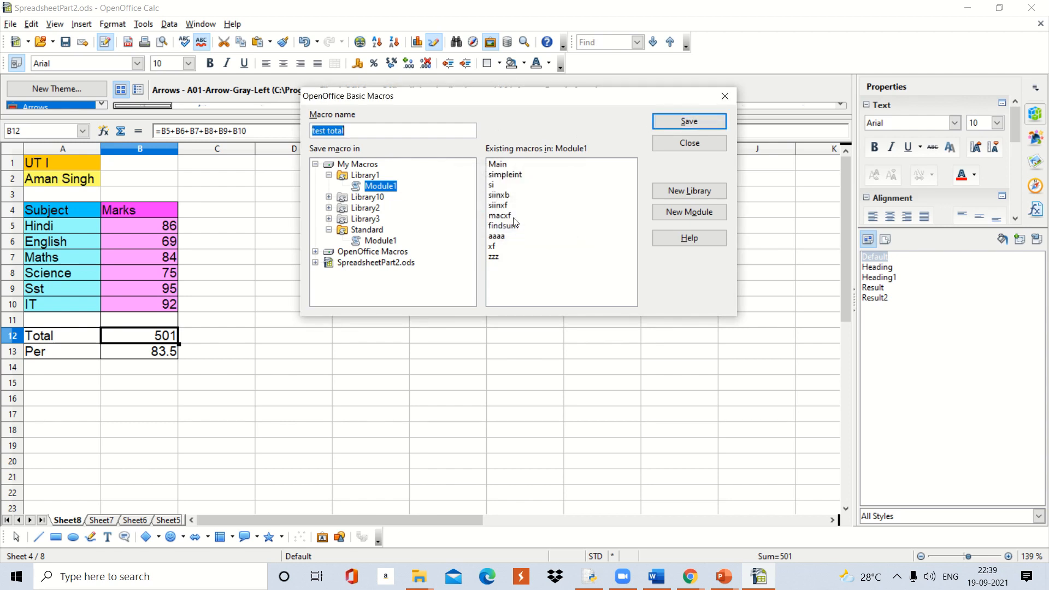
- Change the macro name to a valid one and save the macro in Library1's Module1
click(361, 131)
key(BackSpace)
key(BackSpace)
key(BackSpace)
key(BackSpace)
key(BackSpace)
key(BackSpace)
text(1)
key(BackSpace)
text(X result)
click(677, 122)
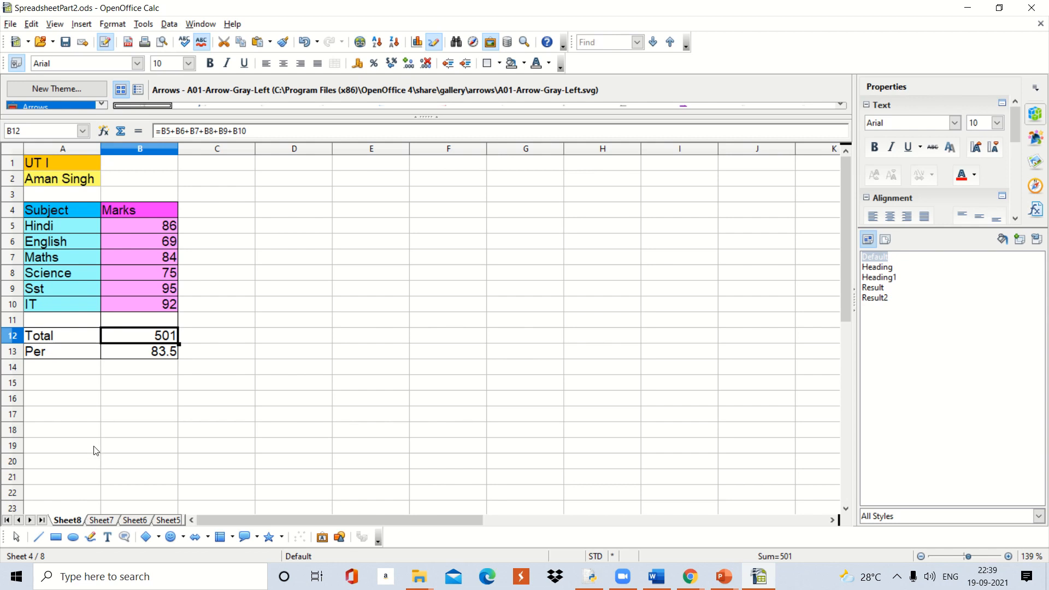
- Change the marks on Sheet7 to Hindi 78, English 45, Maths 75, Science 96 and Sst 45
click(100, 520)
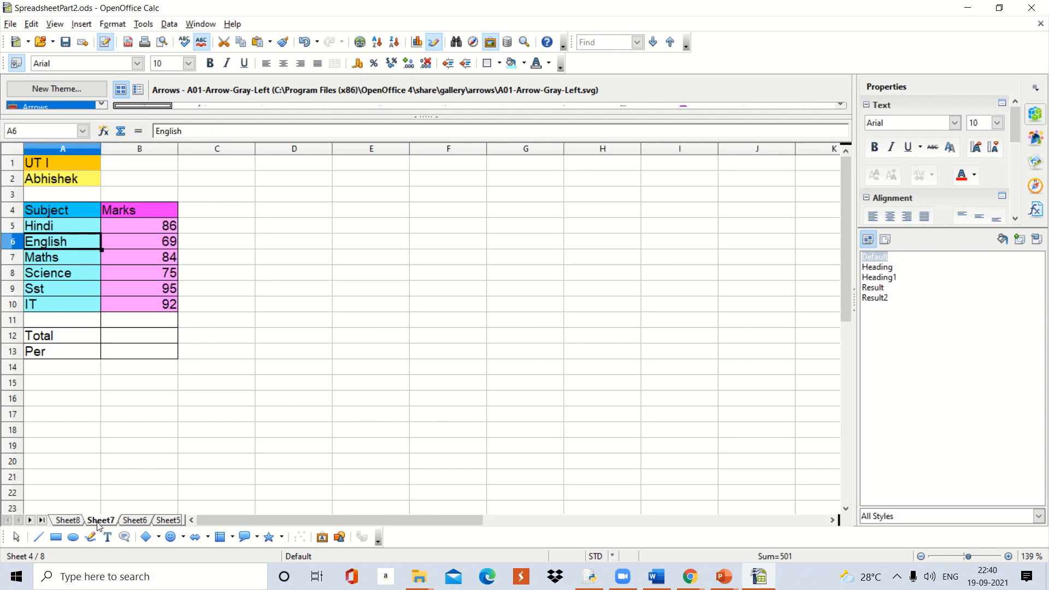
click(121, 340)
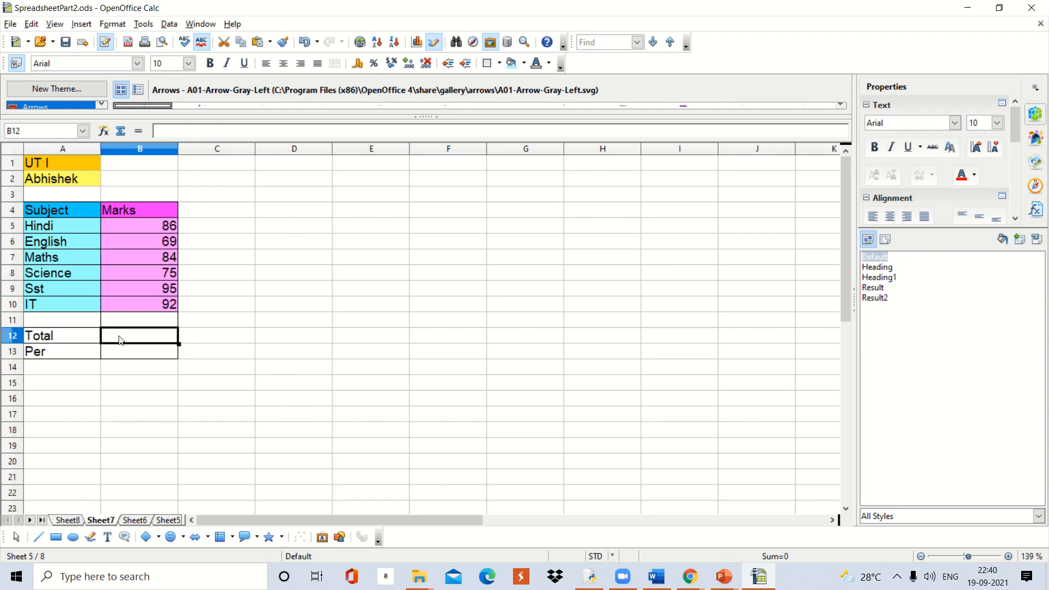
click(135, 227)
text(78)
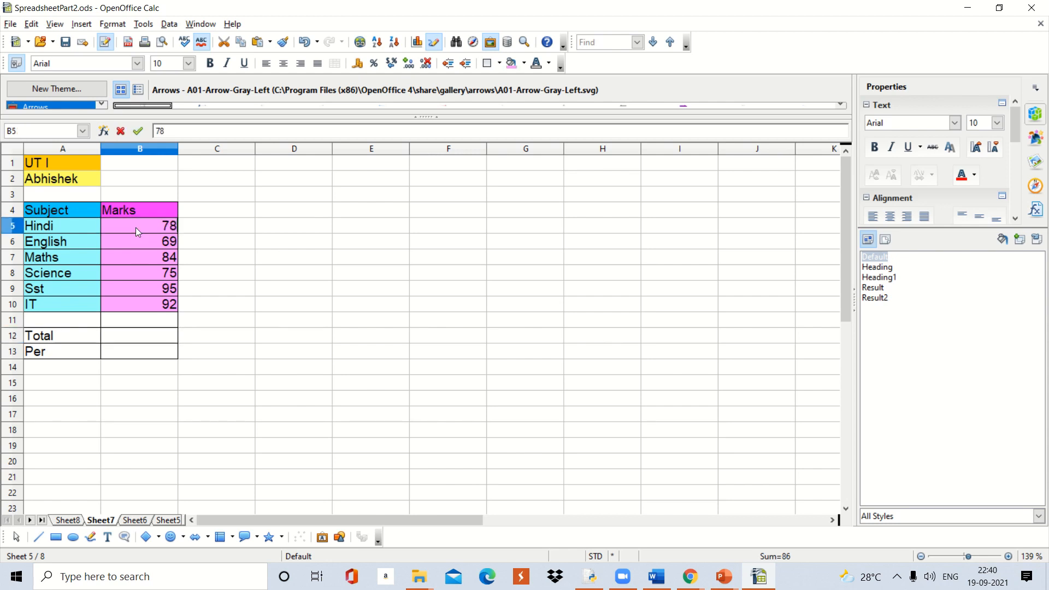
key(Return)
text(45)
key(Return)
text(75)
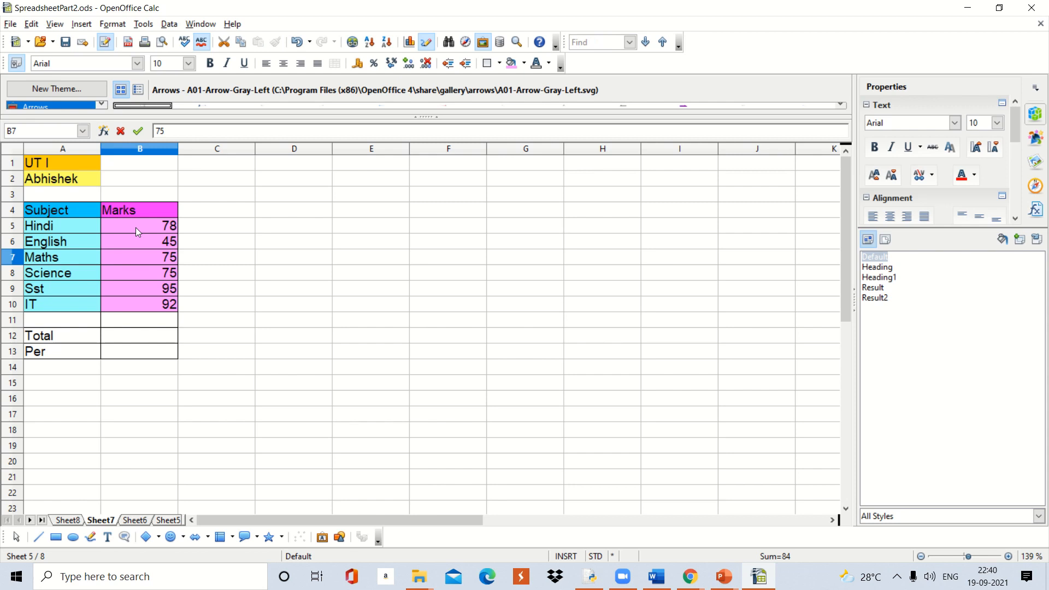
key(Return)
text(96)
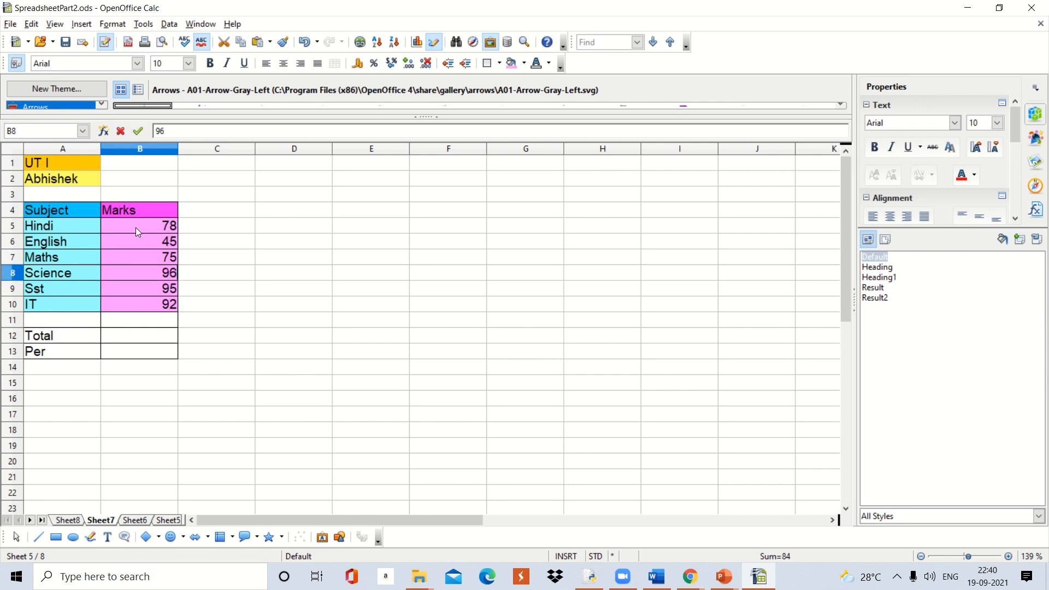
key(Return)
text(45)
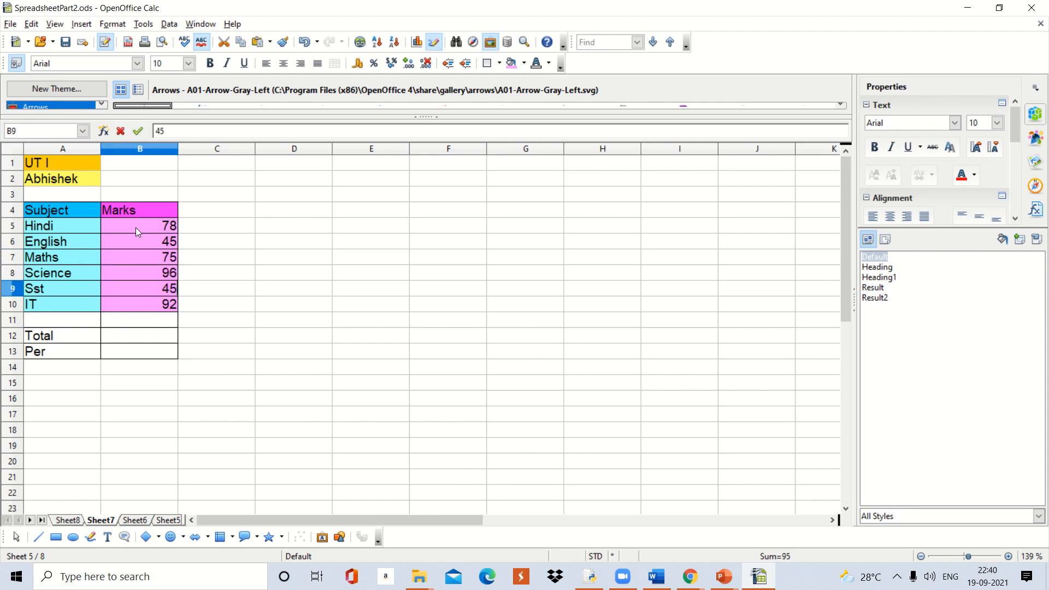
key(Return)
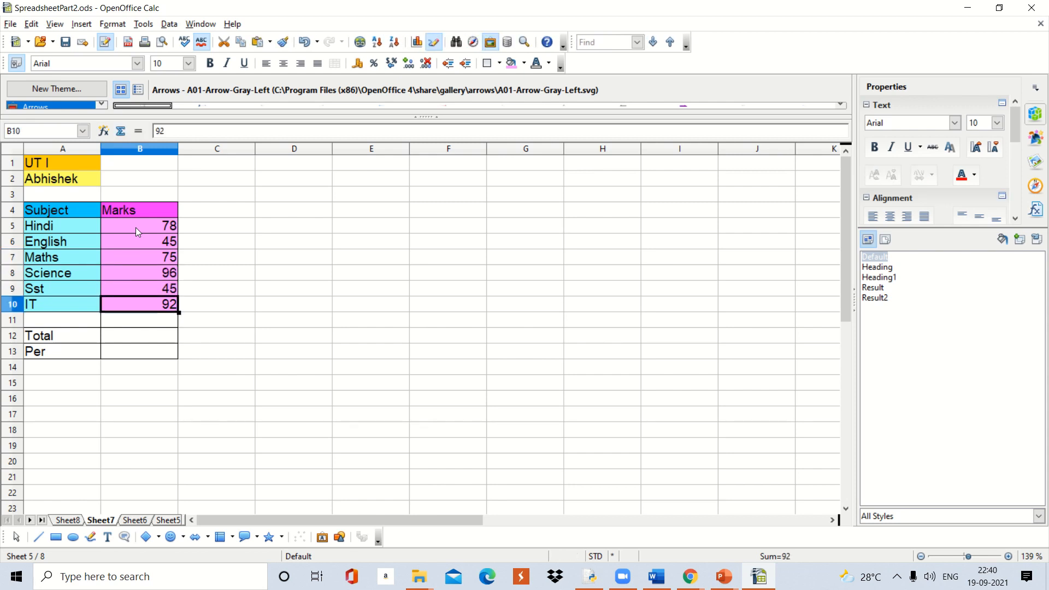
- Run the testXresult macro from Library1's Module1 under My Macros, starting at Sheet7's empty Total cell B12, and check the Total formula
click(126, 338)
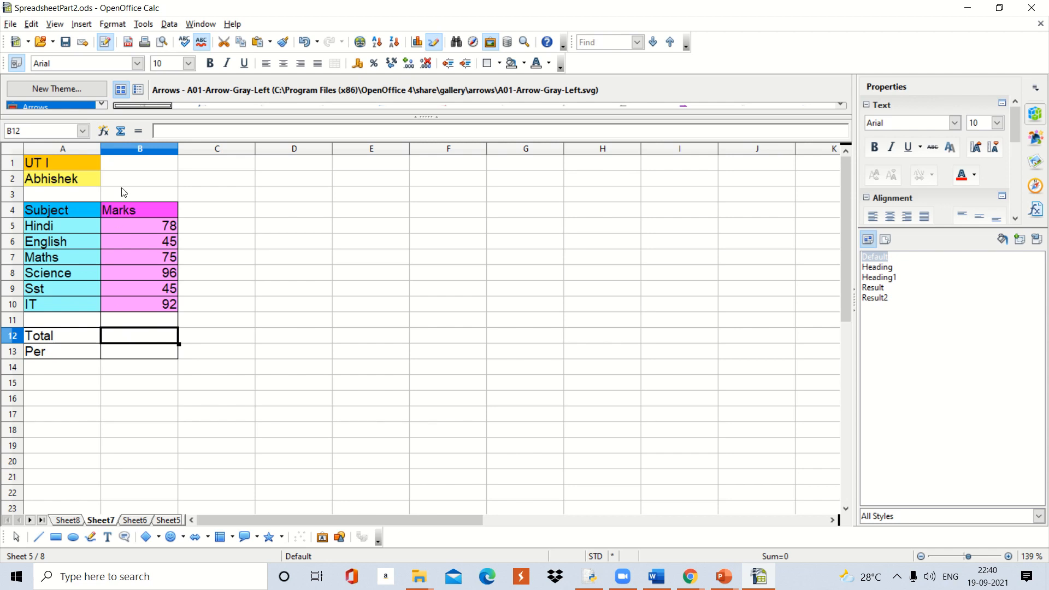
click(145, 25)
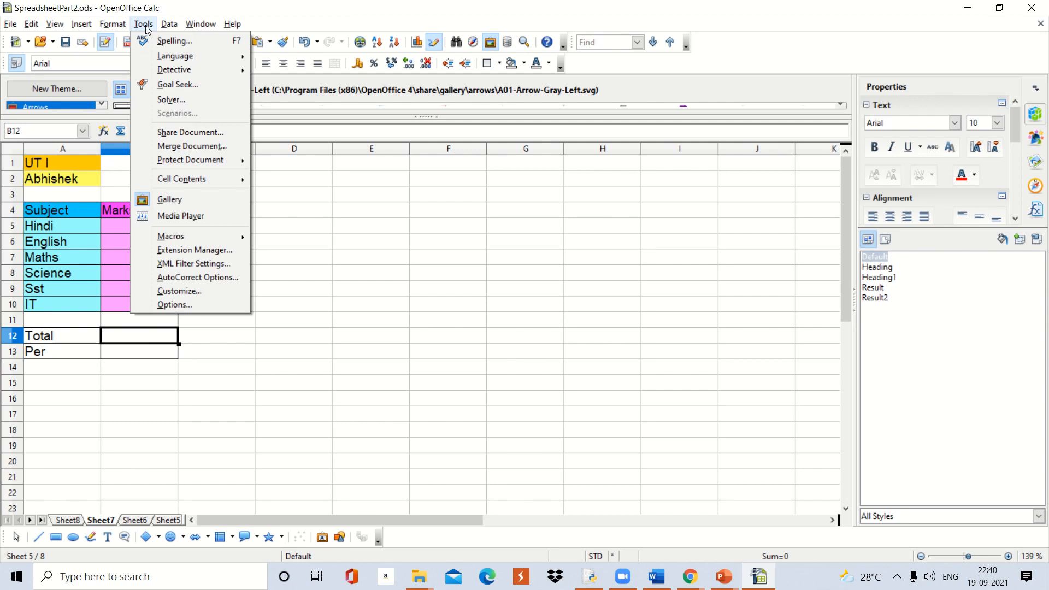
mouse_move(196, 237)
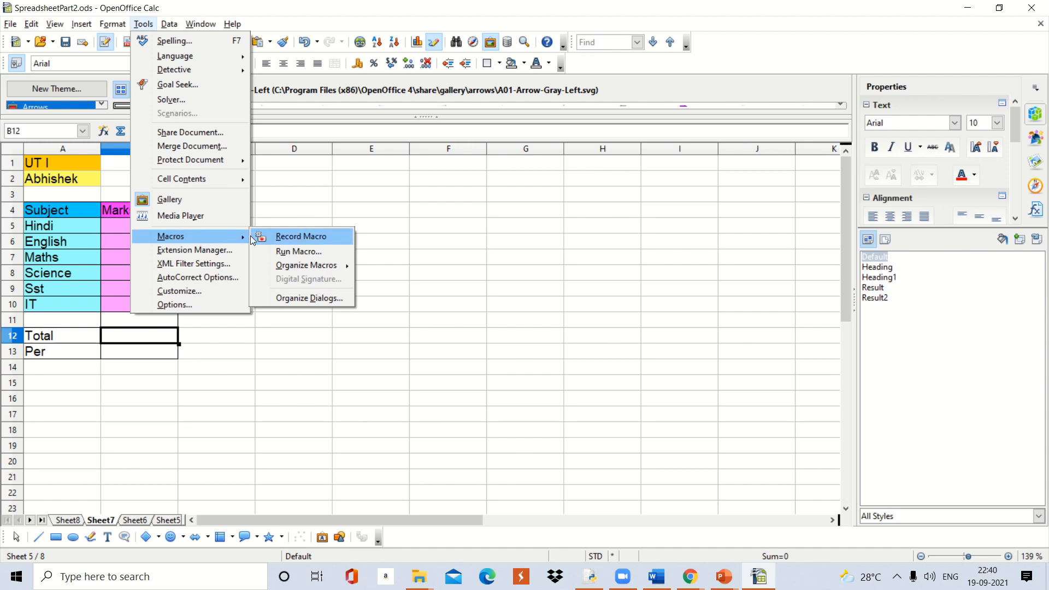
click(287, 254)
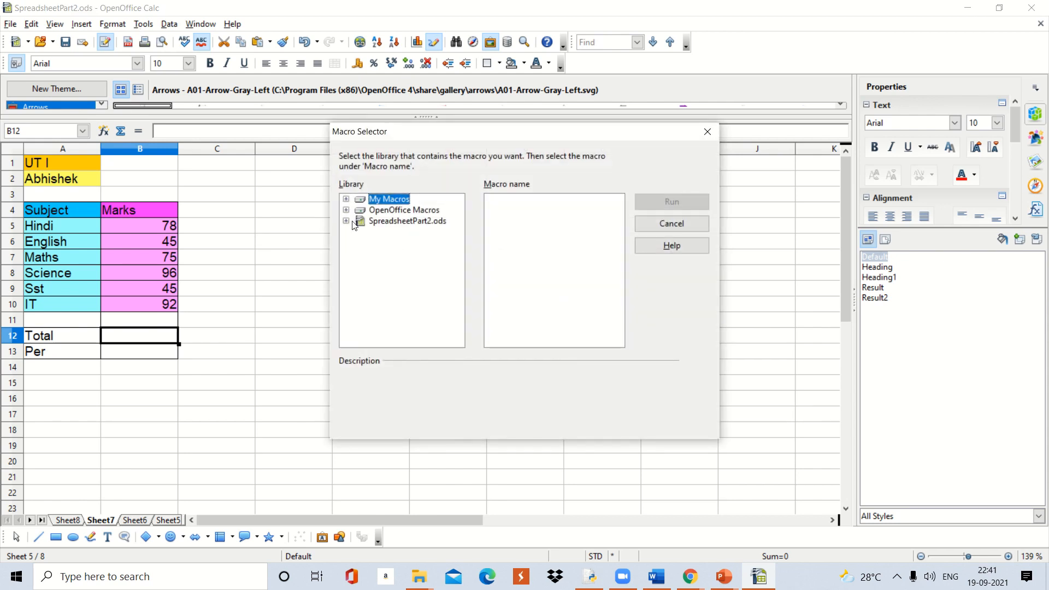
double_click(387, 201)
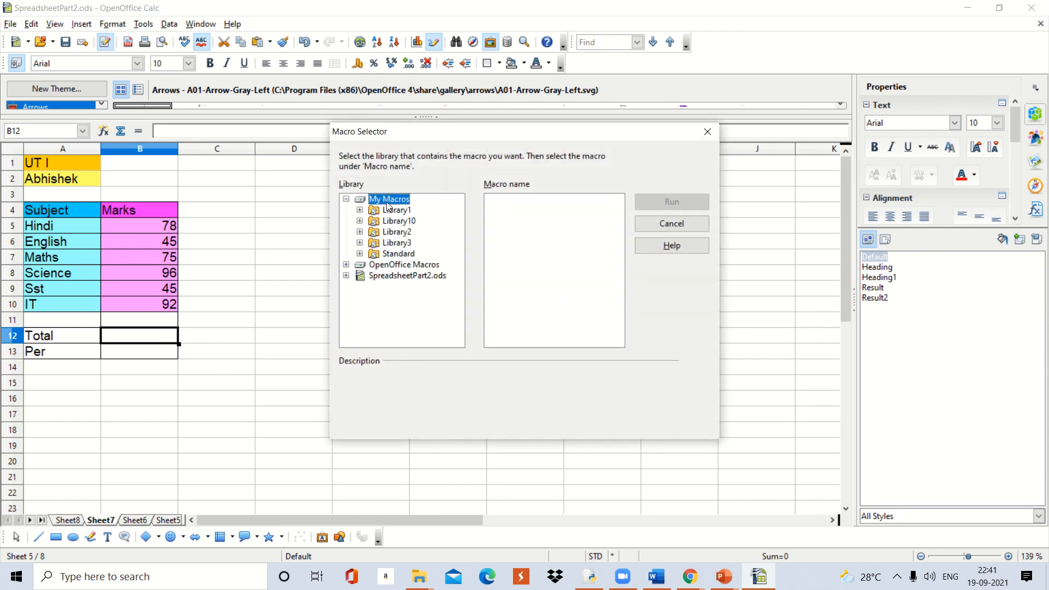
double_click(390, 212)
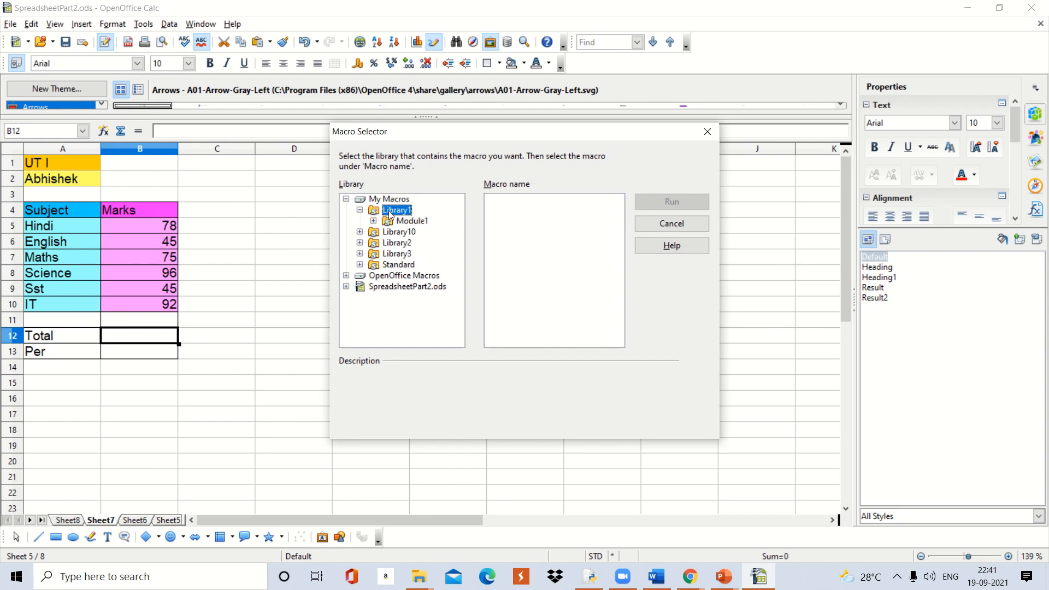
click(402, 221)
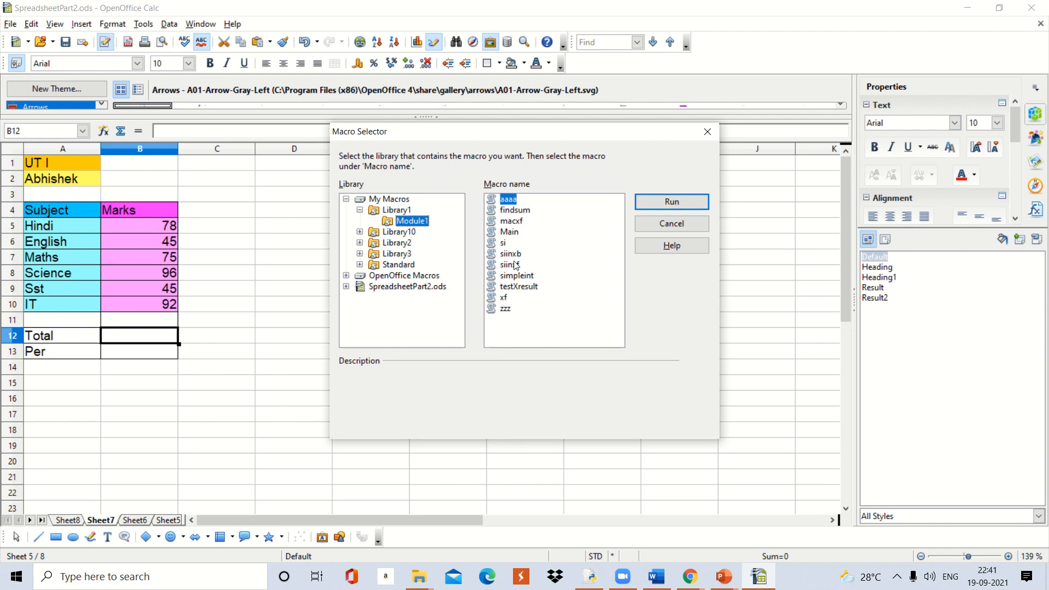
click(535, 290)
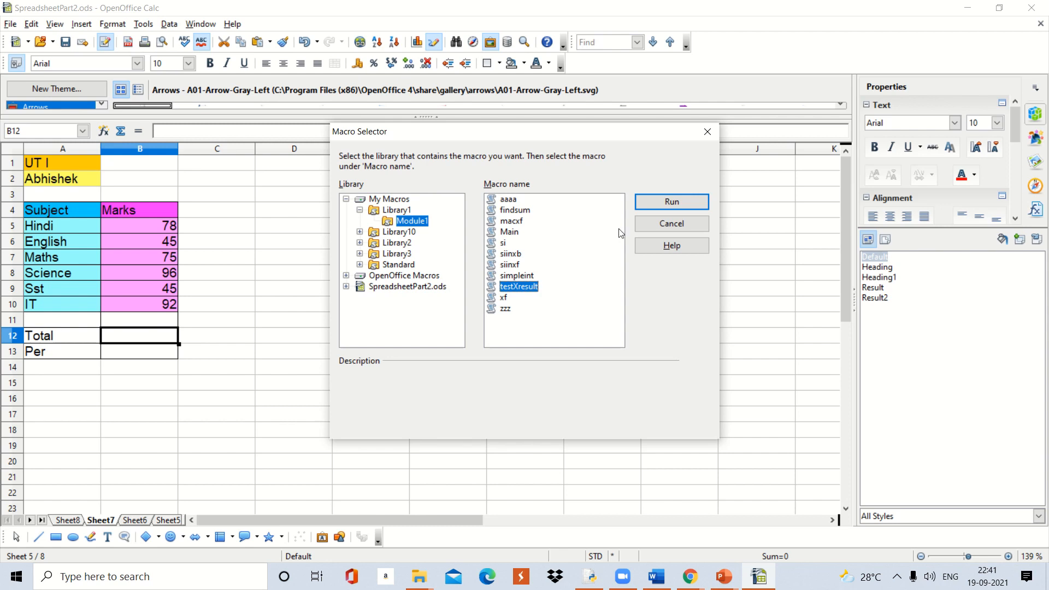
click(667, 203)
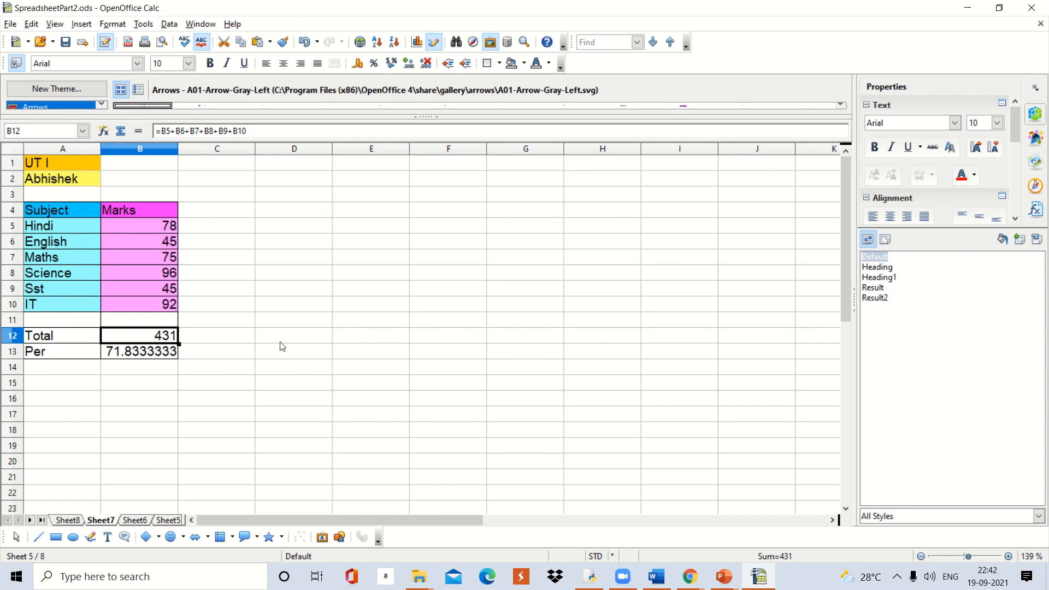
click(221, 344)
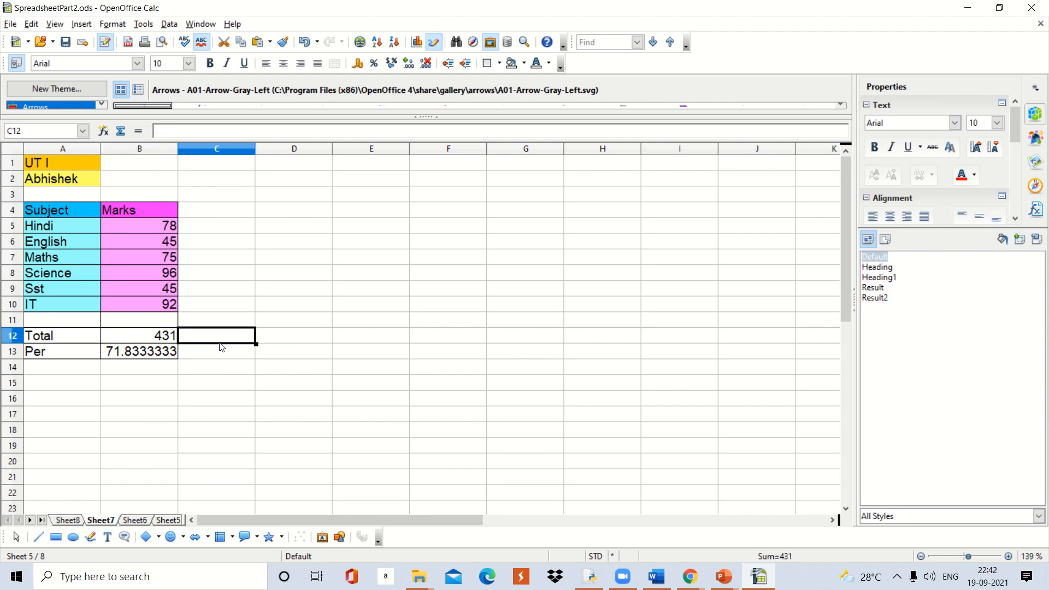
click(137, 343)
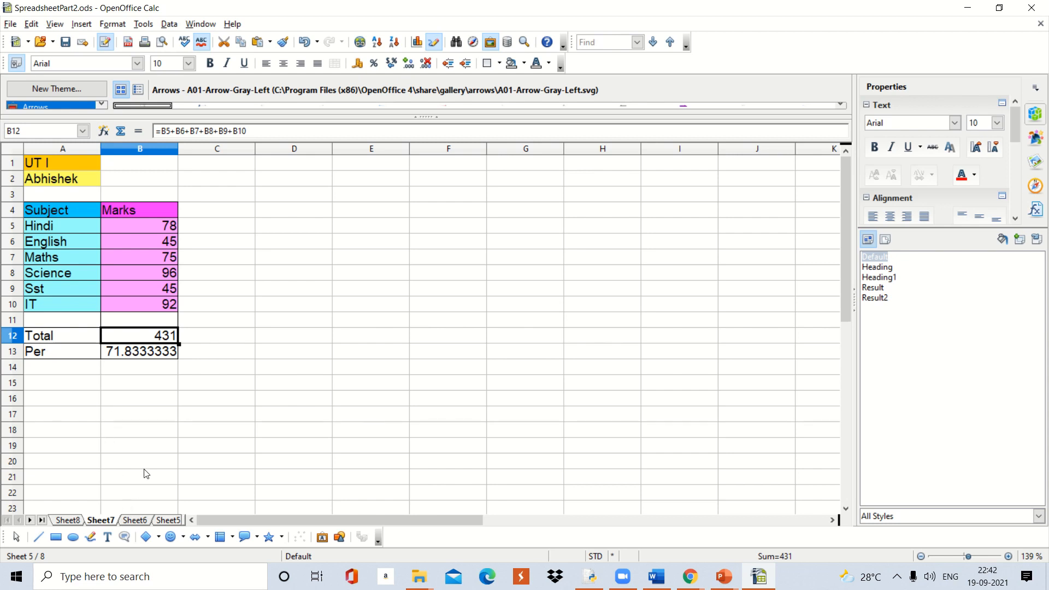
- On Sheet6, run the testXresult macro from Library1's Module1 under My Macros, starting at the empty Total cell B12
click(134, 521)
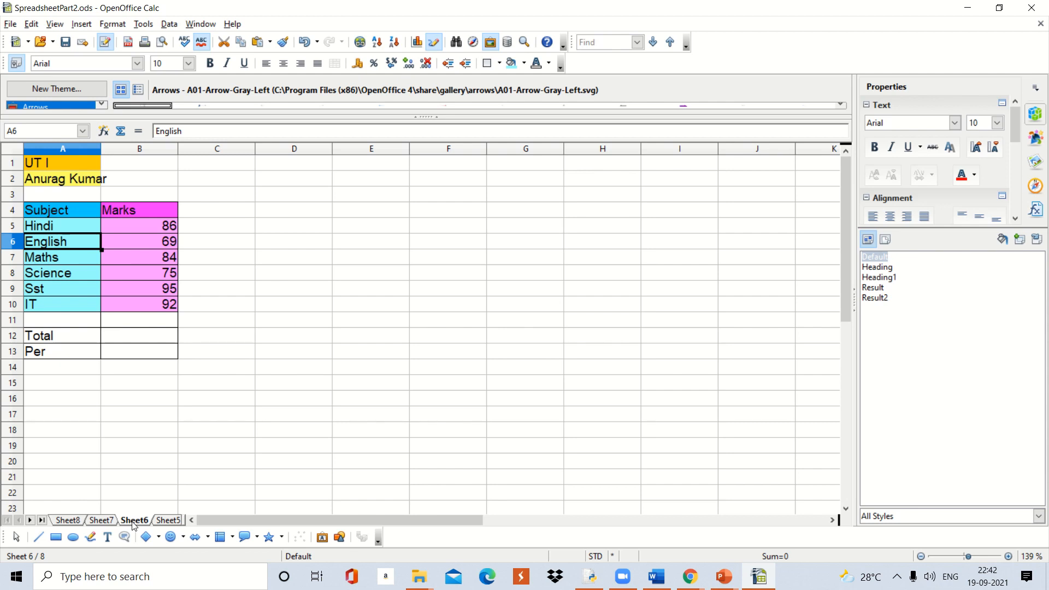
click(120, 339)
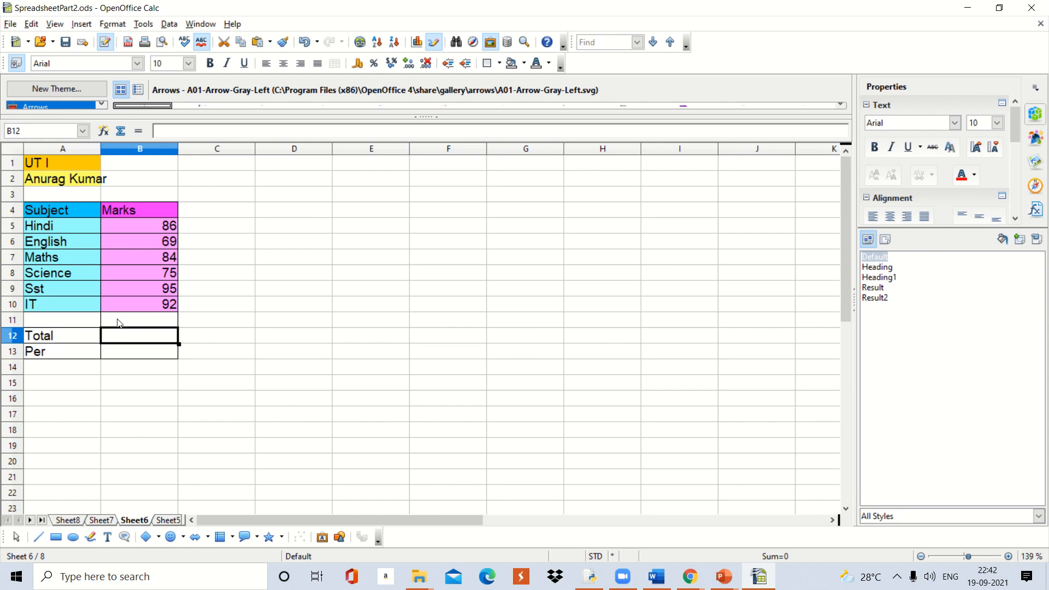
click(144, 25)
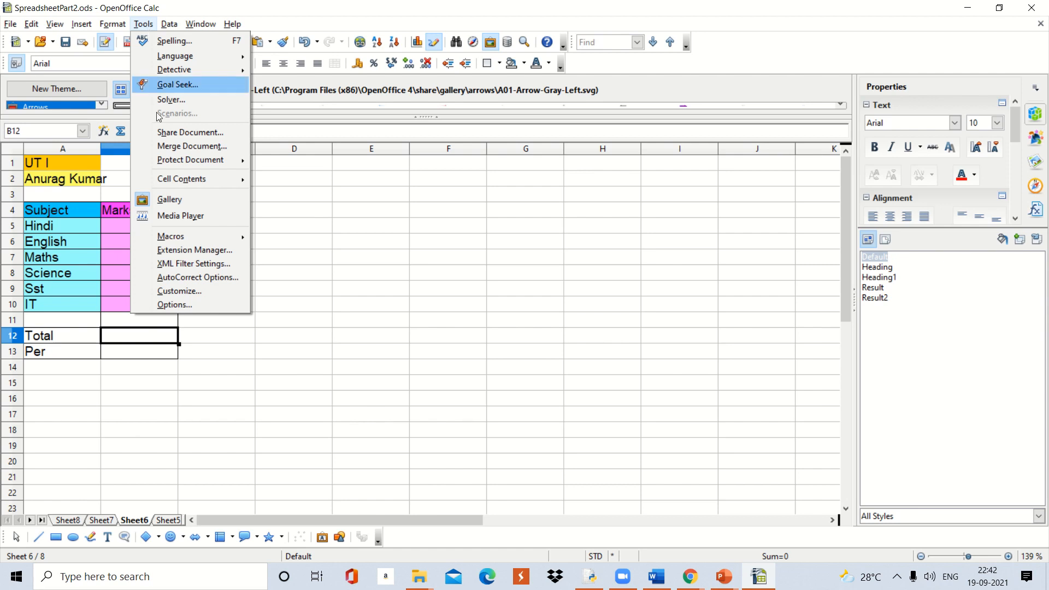
mouse_move(181, 236)
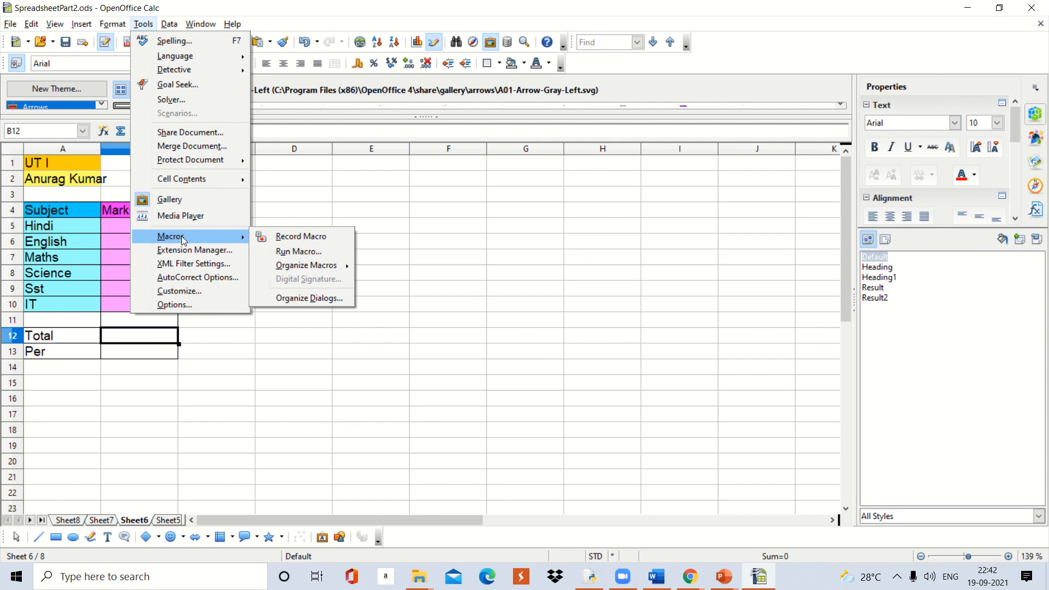
click(308, 255)
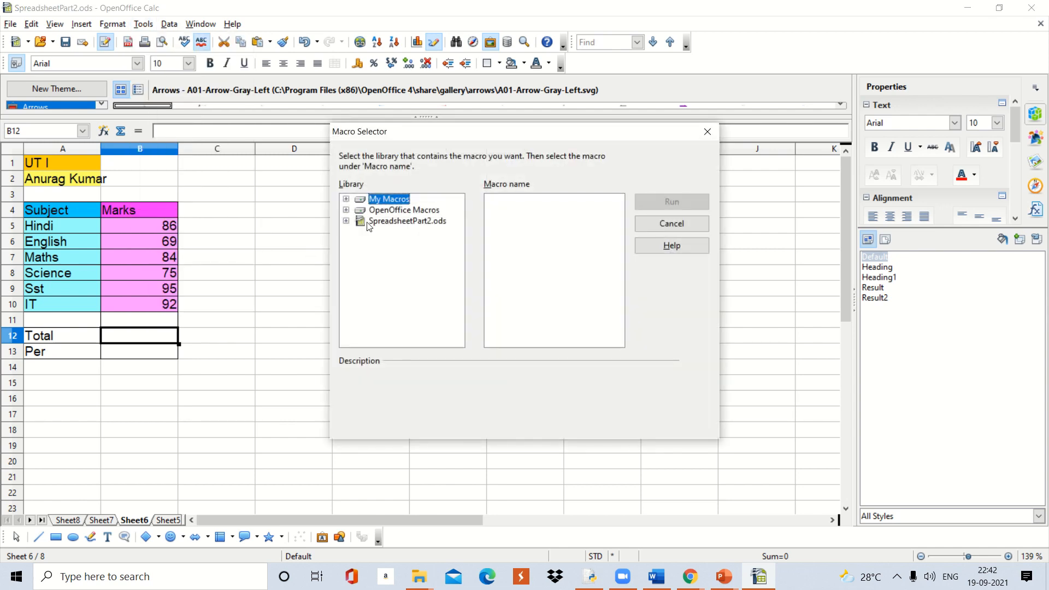
double_click(396, 198)
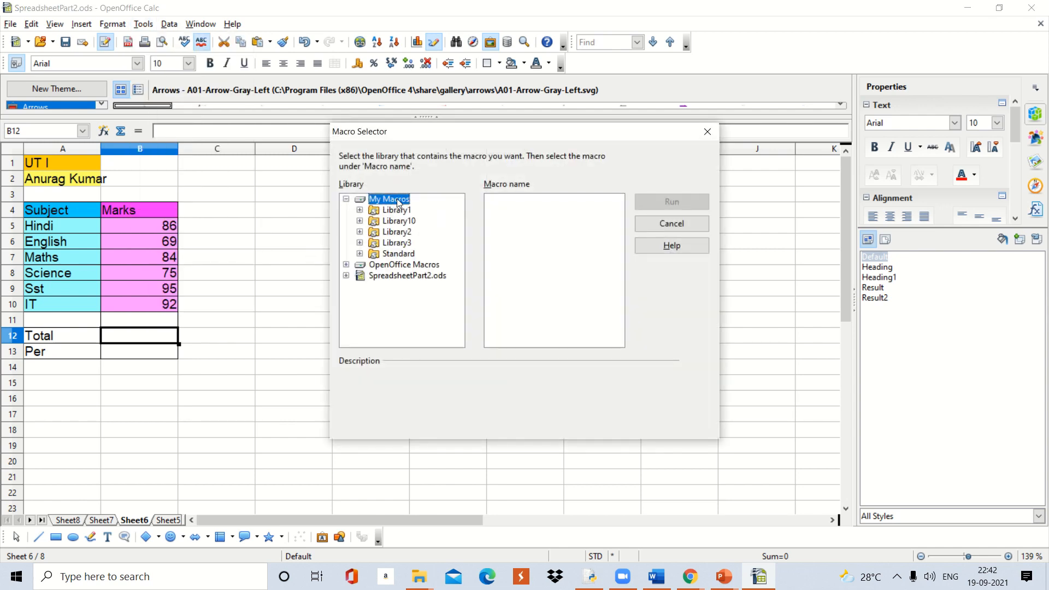
double_click(399, 213)
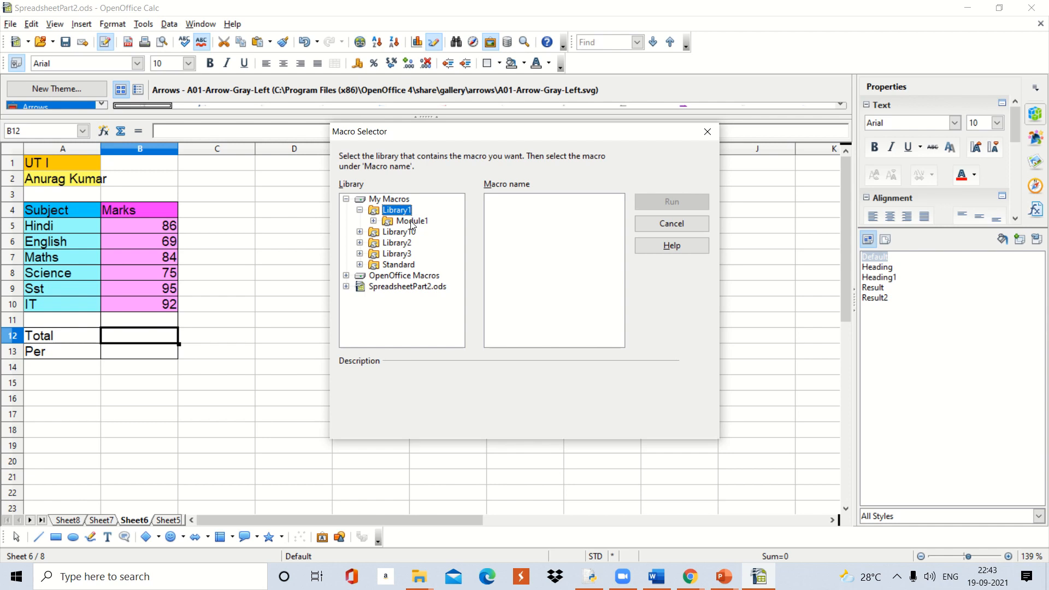
click(411, 220)
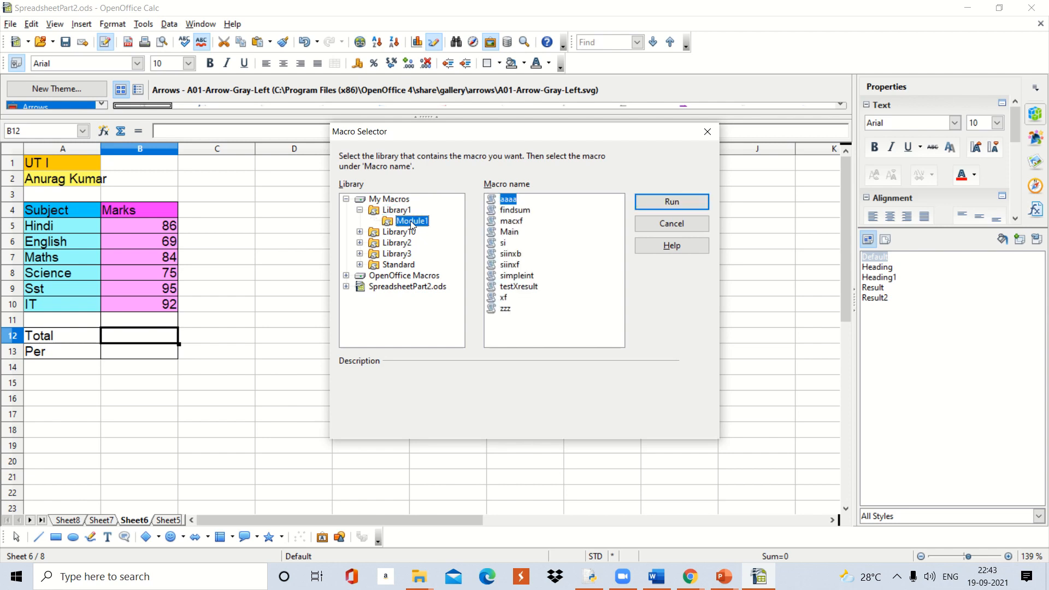
click(529, 287)
click(650, 203)
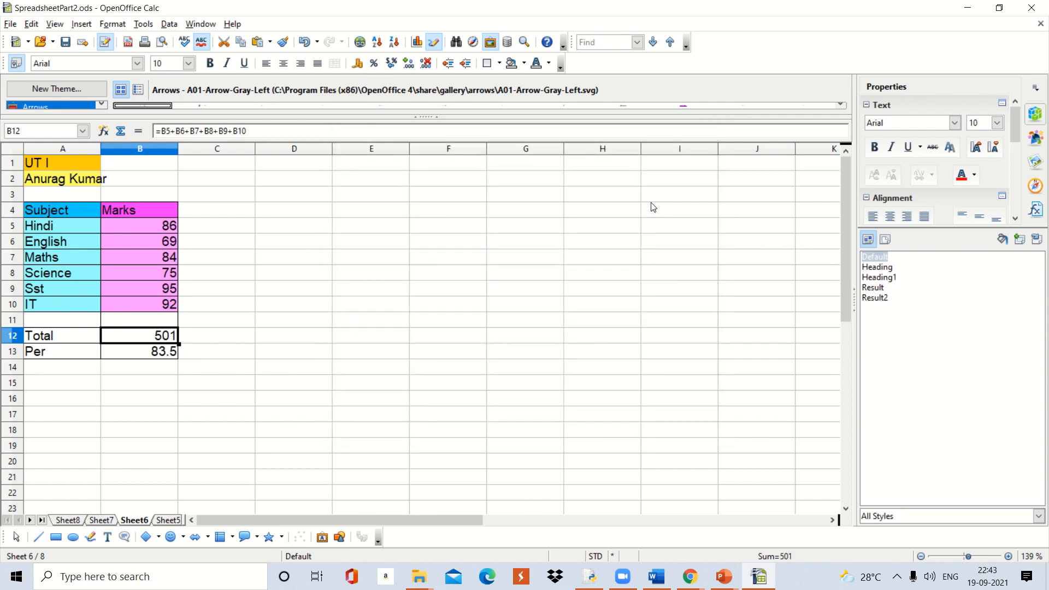